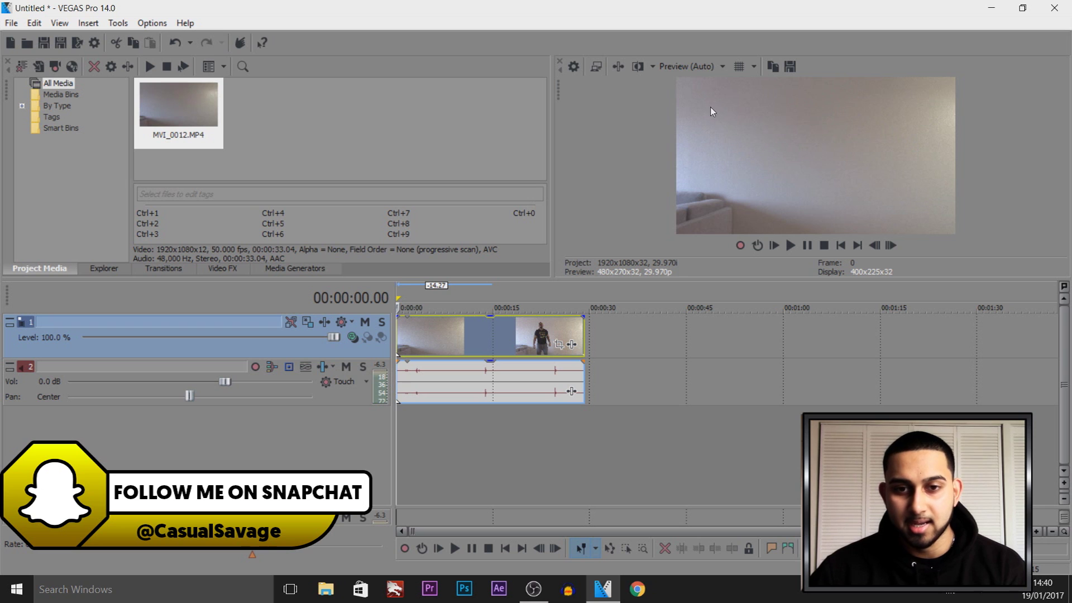
Step: Set the preview quality to Best (Full)
left_click(689, 66)
mouse_move(692, 133)
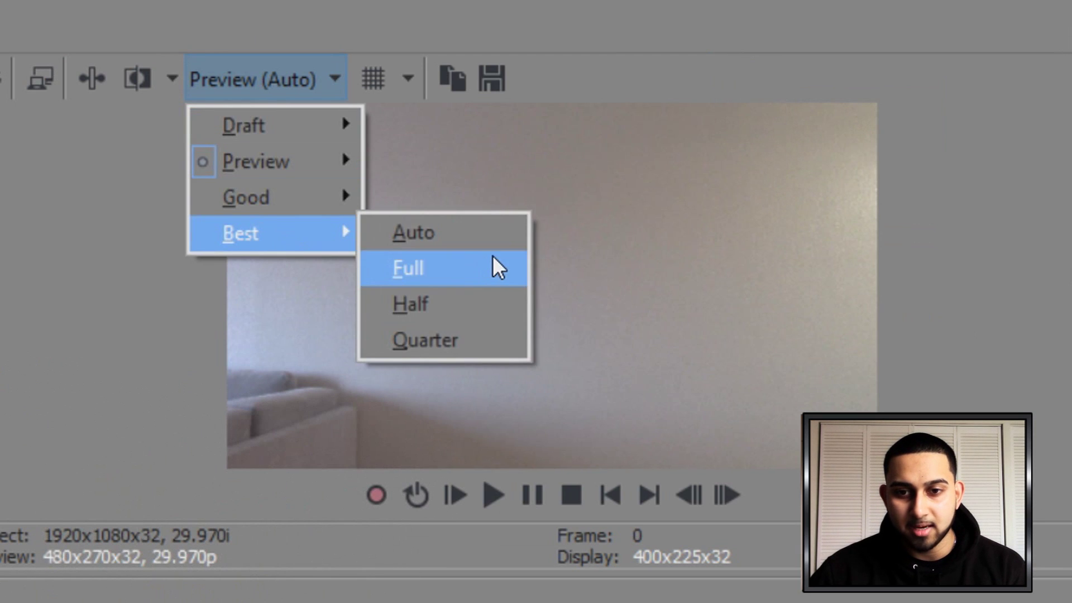
left_click(791, 148)
Step: Save the opening frame as a snapshot named Image1.jpg in the project media
left_click(455, 79)
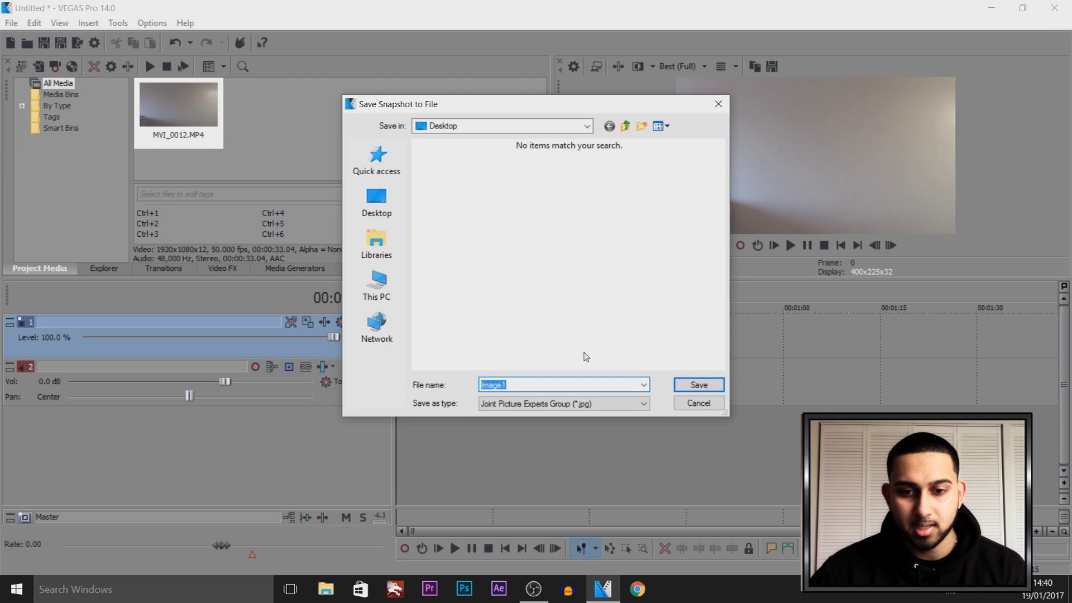
left_click(698, 382)
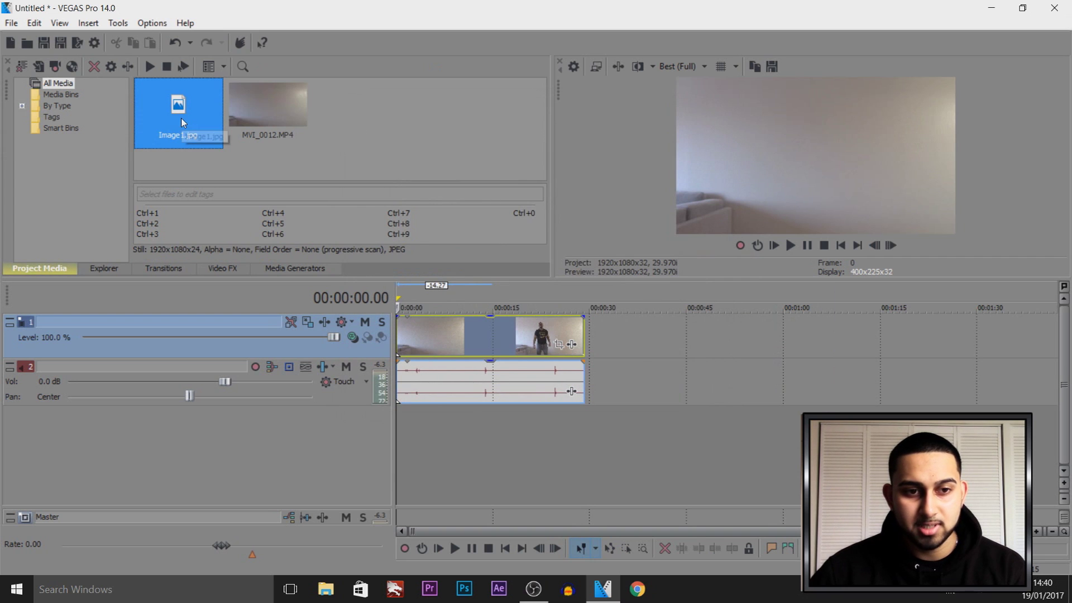
scroll(422, 413, "up", 5)
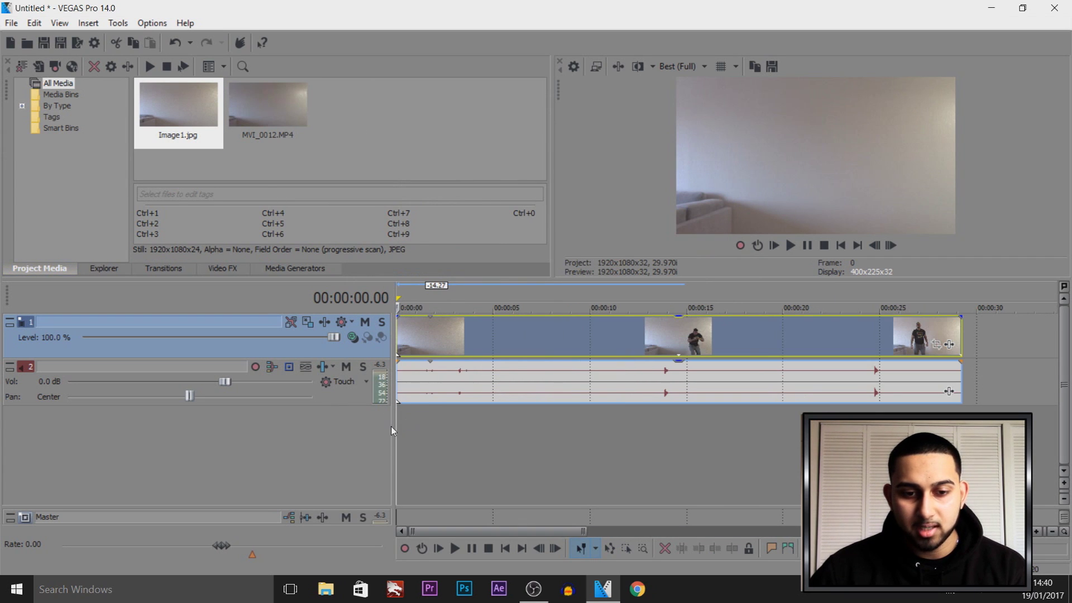
Step: Scrub and step frame by frame to the mid-air frame at 00:00:01.22
left_click(441, 430)
left_click_drag(441, 430, 627, 430)
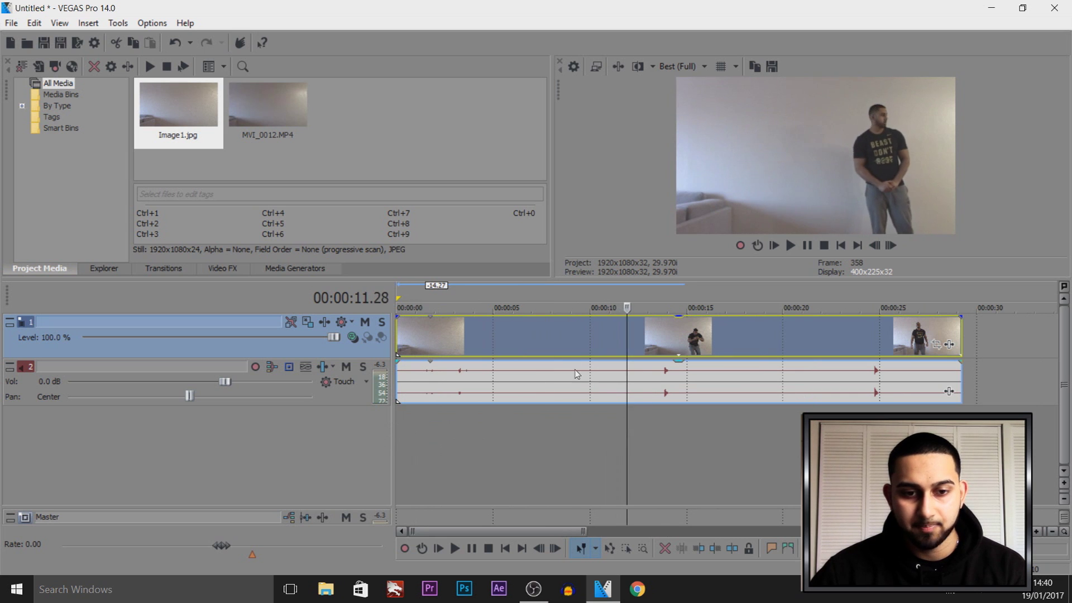
left_click(405, 430)
mouse_move(407, 431)
left_mouse_down()
mouse_move(440, 444)
mouse_move(706, 423)
mouse_move(619, 419)
mouse_move(398, 443)
left_mouse_up()
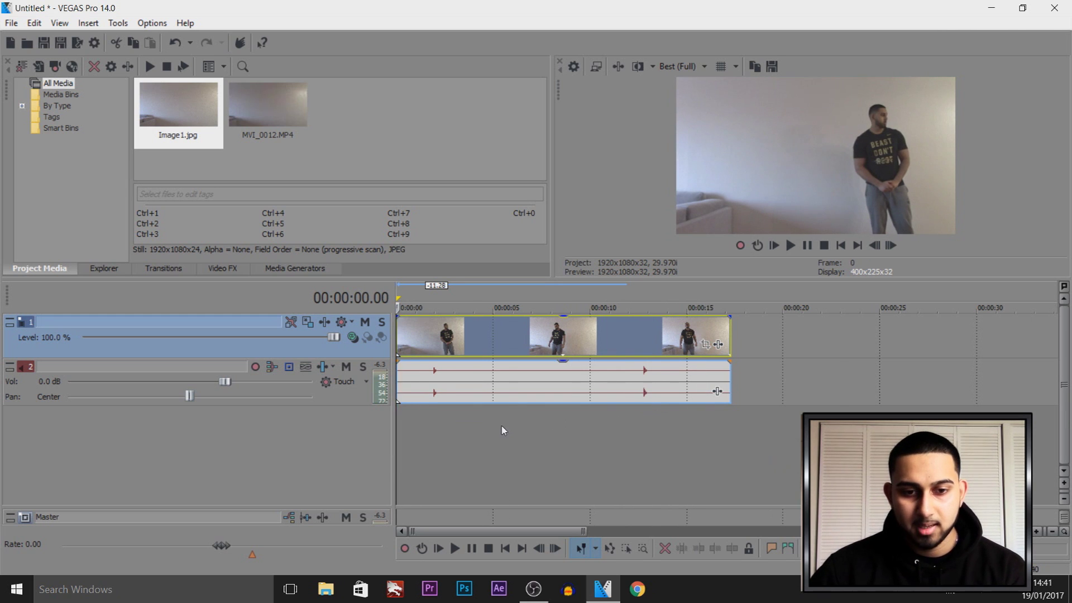
scroll(411, 445, "up", 2)
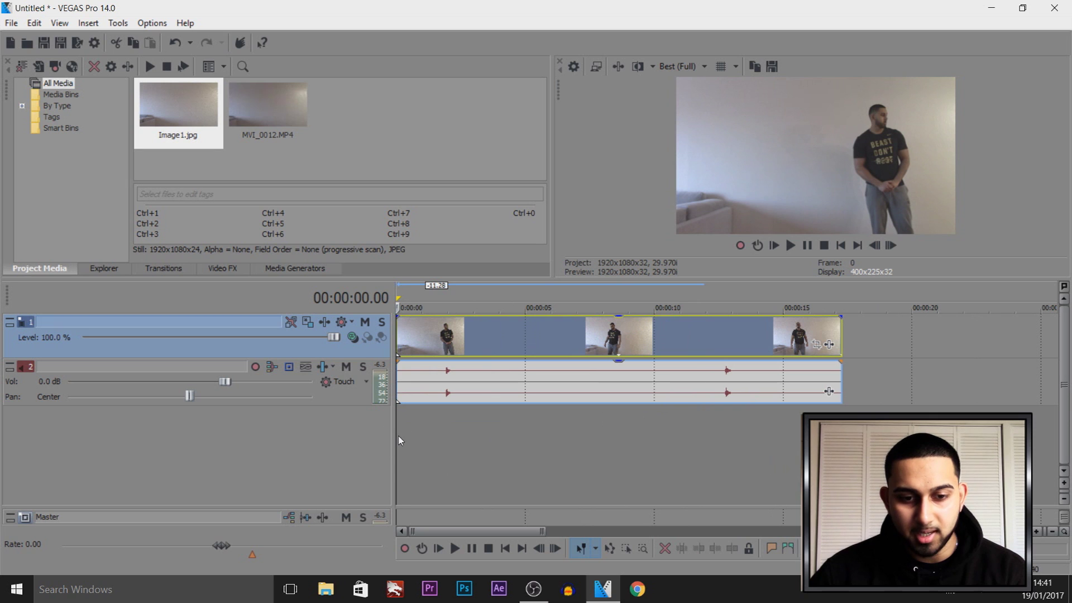
left_click_drag(397, 434, 436, 434)
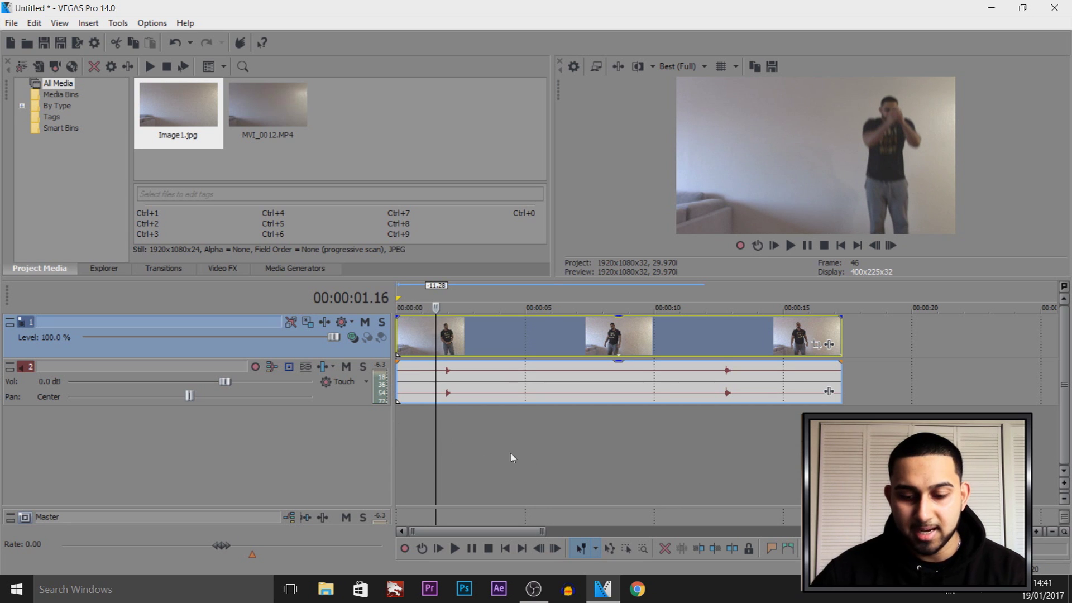
key("space")
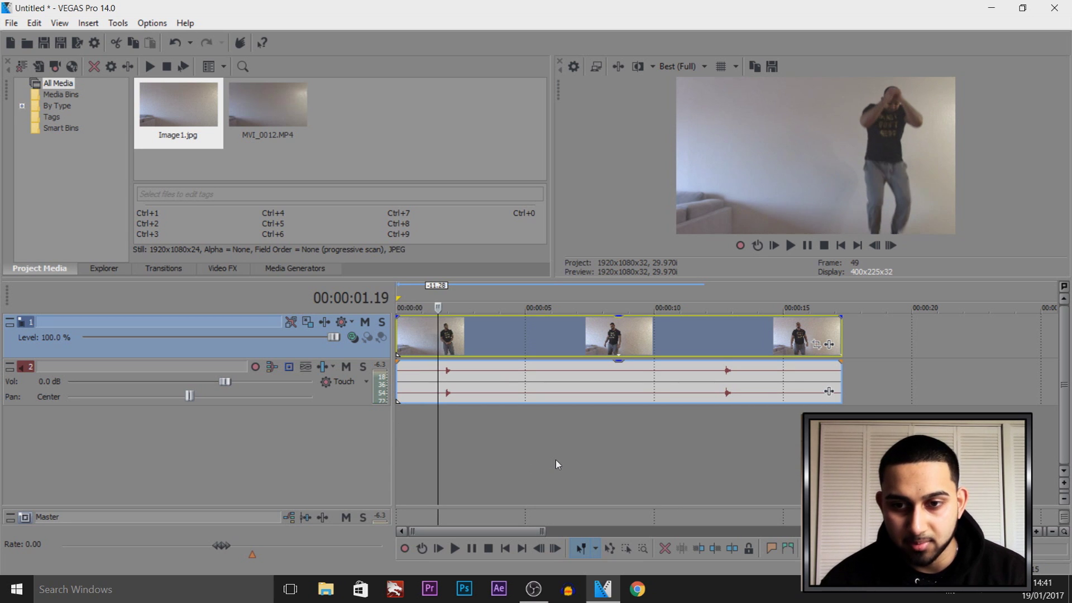
key("Left")
key("Left")
key("Right")
key("Left")
key("Left")
key("Right")
key("Right")
key("Left")
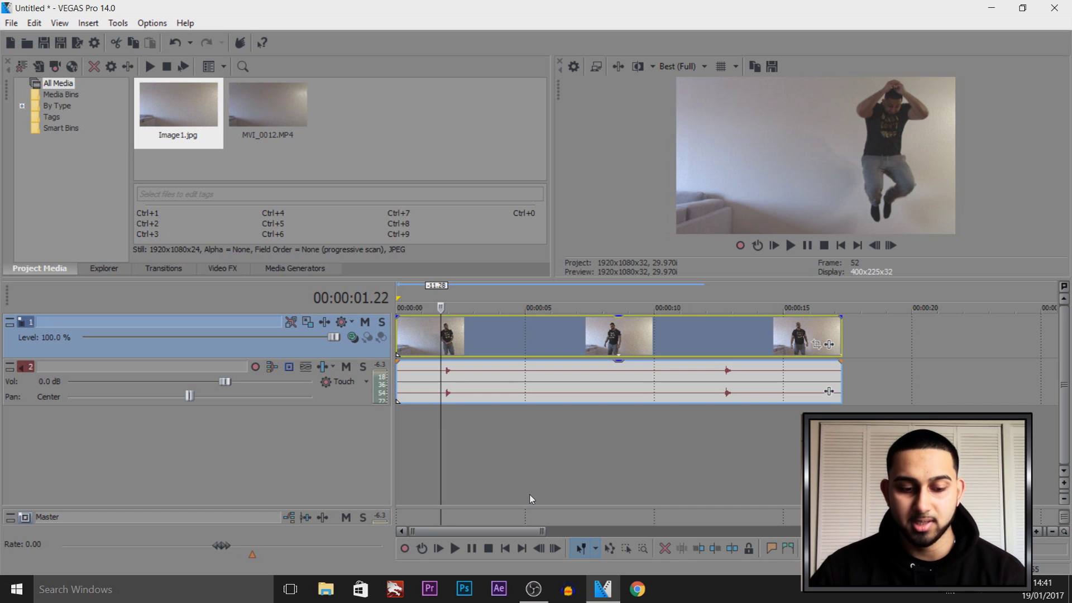
Step: Split the jump clip at 00:00:01.22 and move the remainder later, leaving a gap
key("s")
left_click_drag(469, 342, 497, 362)
scroll(497, 362, "up", 5)
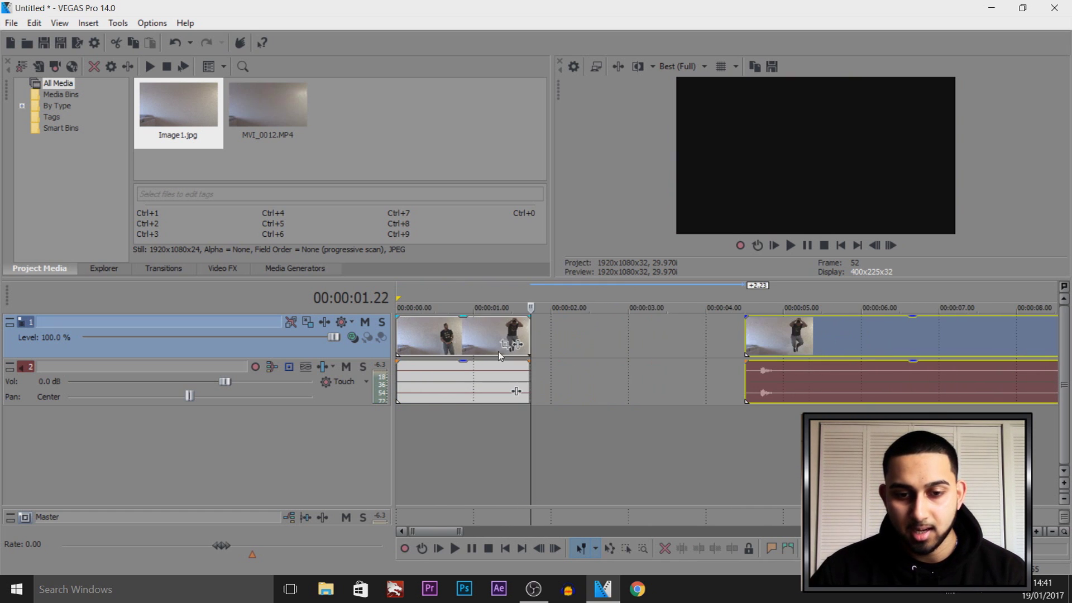
Step: Save the previous frame as Image2.jpg and place it on a new top track at 00:00:01.22
left_click(874, 245)
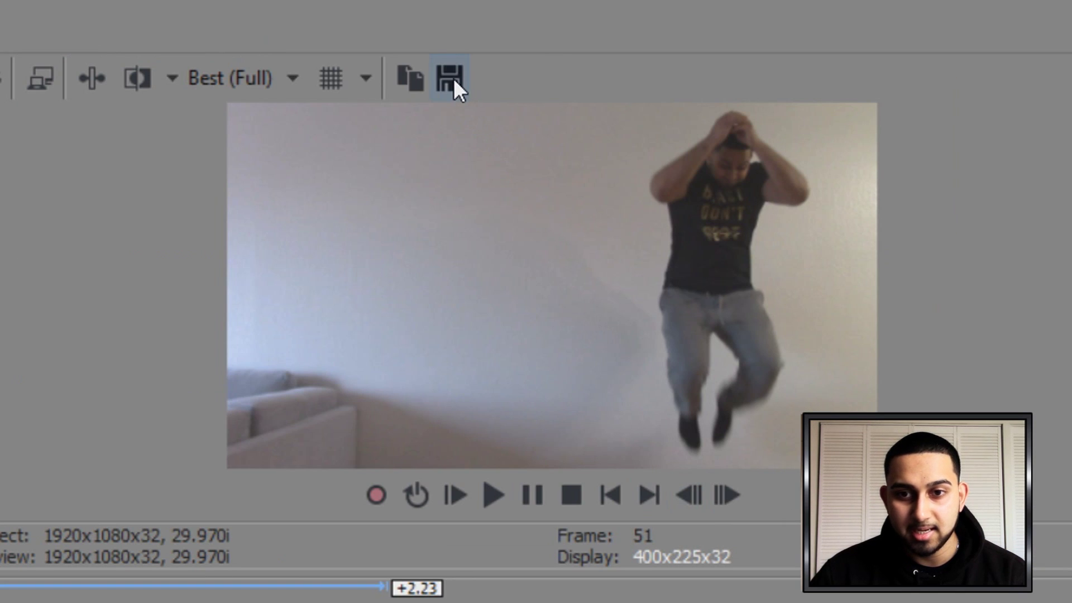
left_click(453, 78)
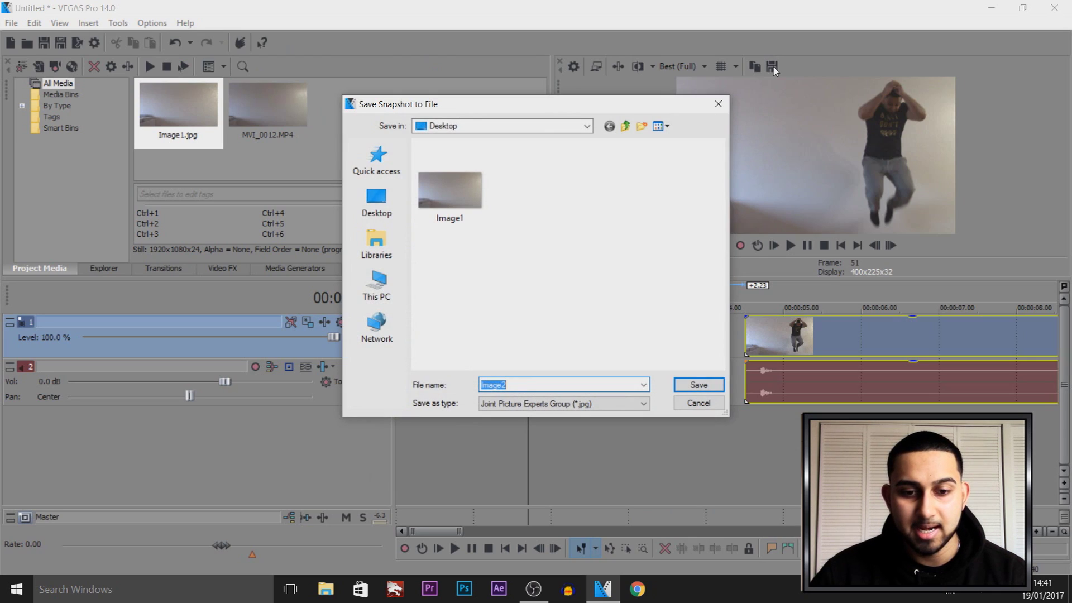
left_click(722, 389)
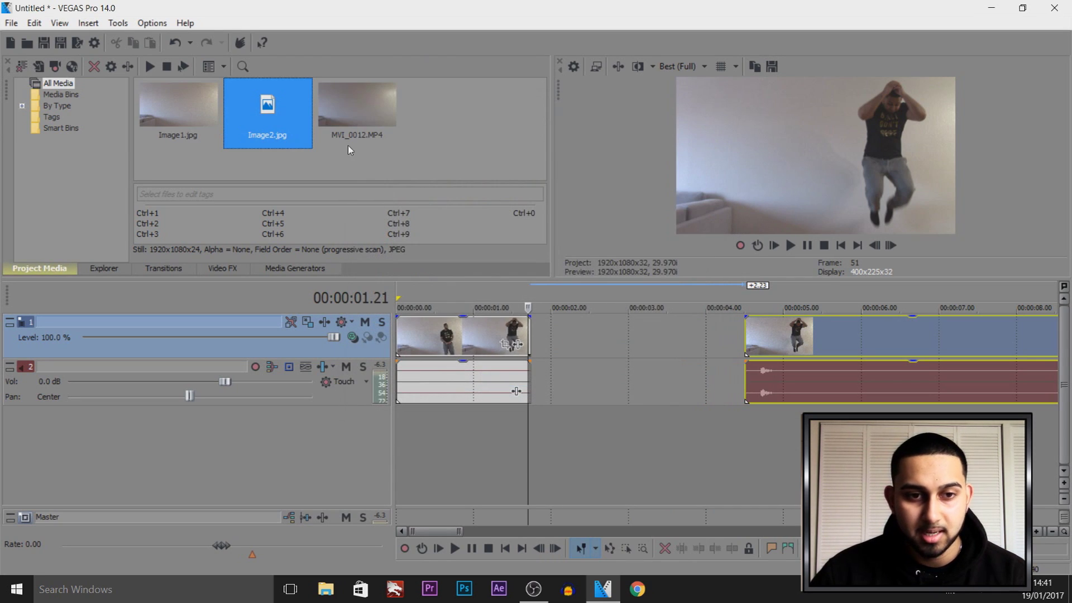
left_click_drag(270, 114, 541, 312)
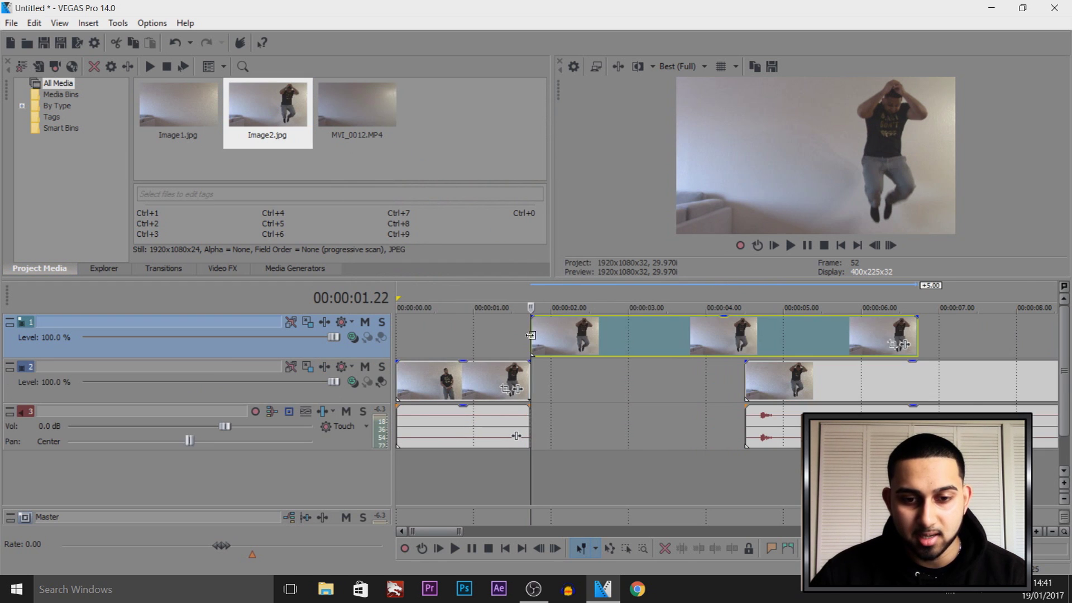
scroll(528, 333, "up", 5)
Step: Trim the Image2.jpg still's right edge so it ends around 00:00:02.05
scroll(721, 333, "down", 5)
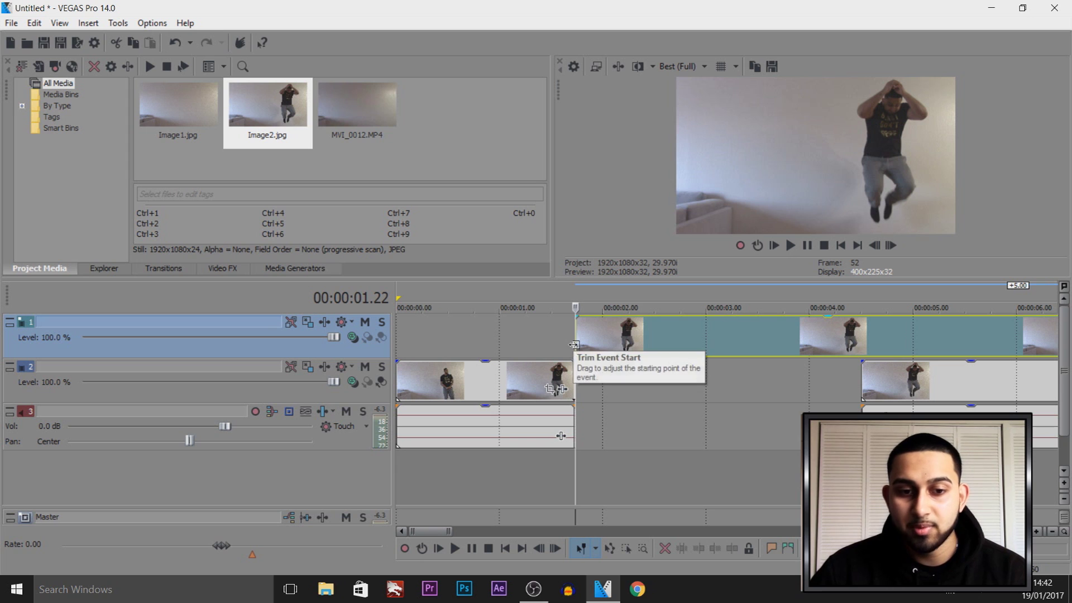
left_click_drag(575, 457, 604, 454)
scroll(615, 440, "down", 2)
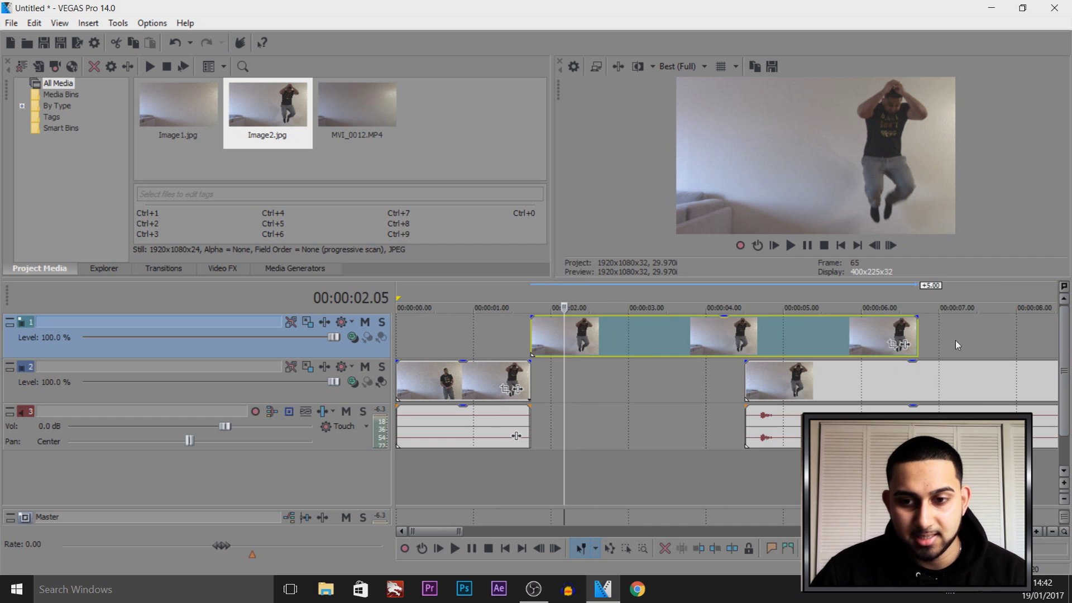
left_click_drag(918, 344, 561, 345)
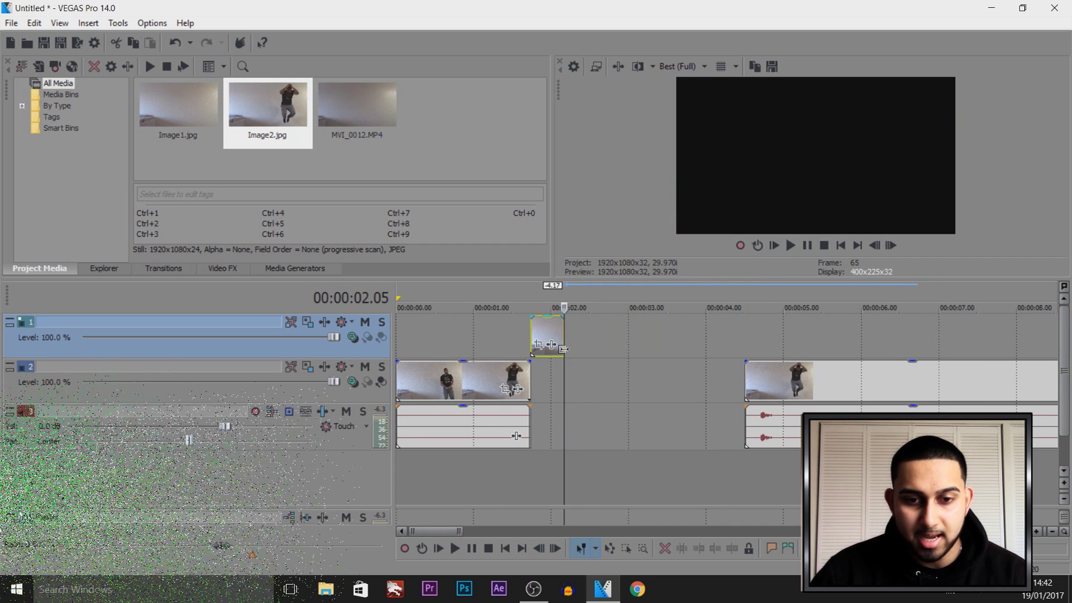
left_click(524, 330)
scroll(695, 327, "up", 2)
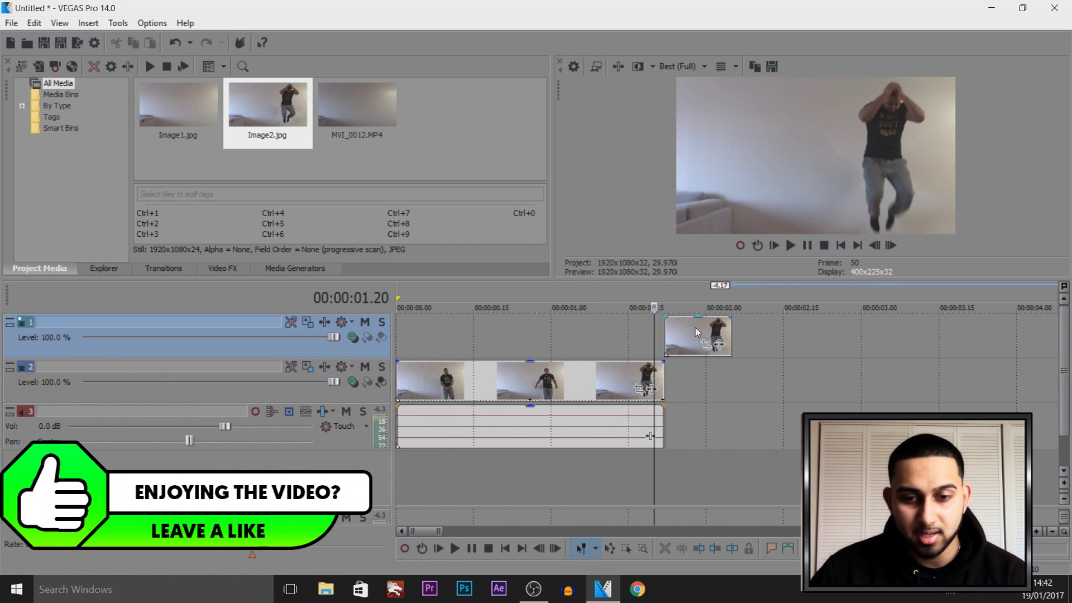
left_click(667, 344)
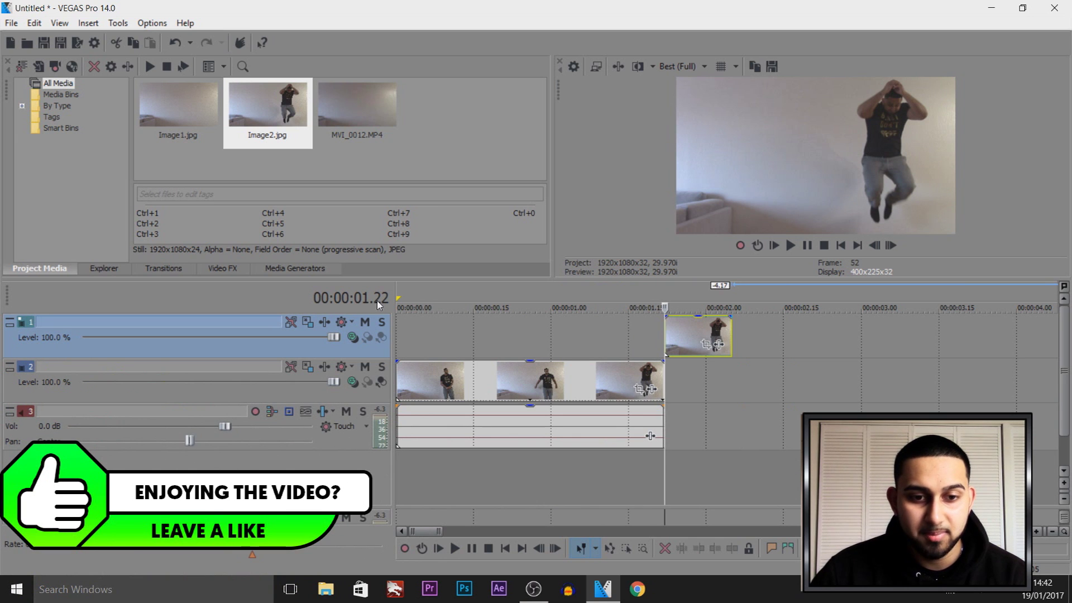
left_click_drag(668, 486, 721, 487)
Step: Open Event Pan/Crop for the Image2 still, enlarge the window near-fullscreen, and enable Mask
left_click(666, 338)
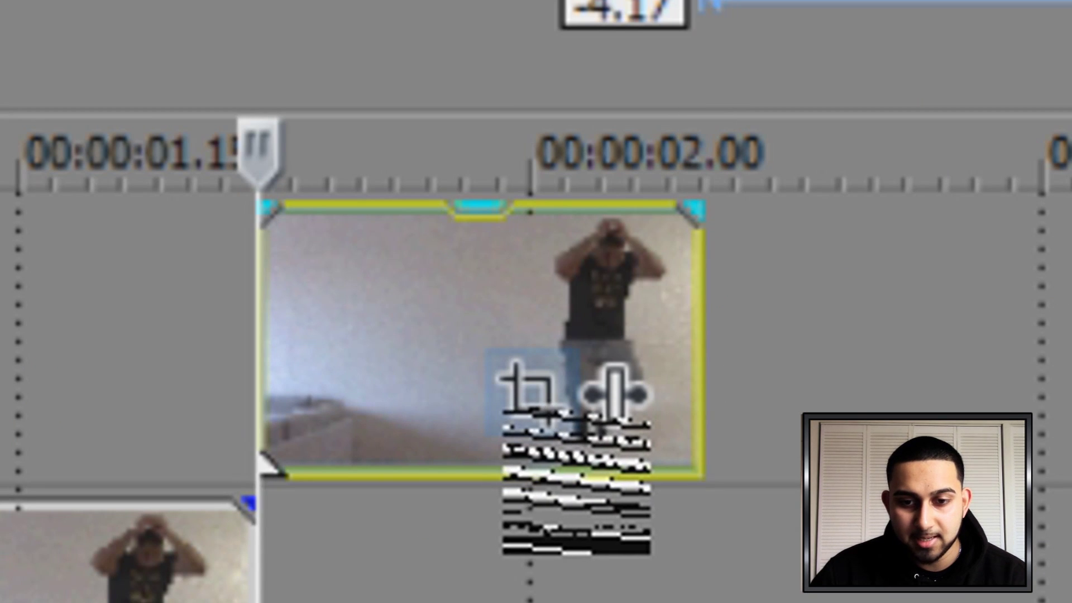
left_click(515, 385)
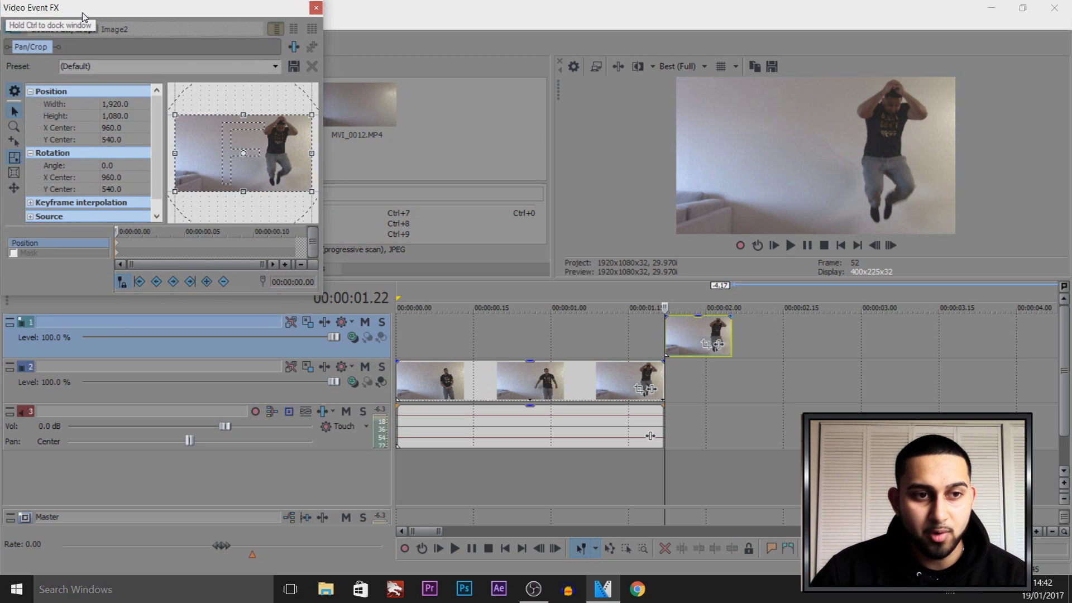
left_click_drag(82, 16, 83, 19)
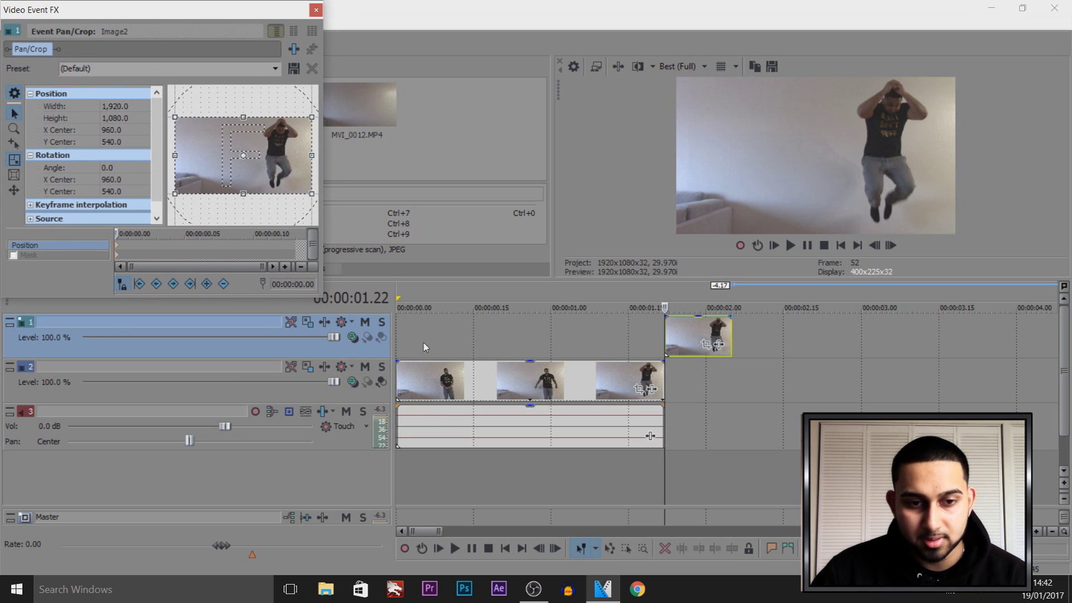
left_click_drag(321, 296, 1068, 570)
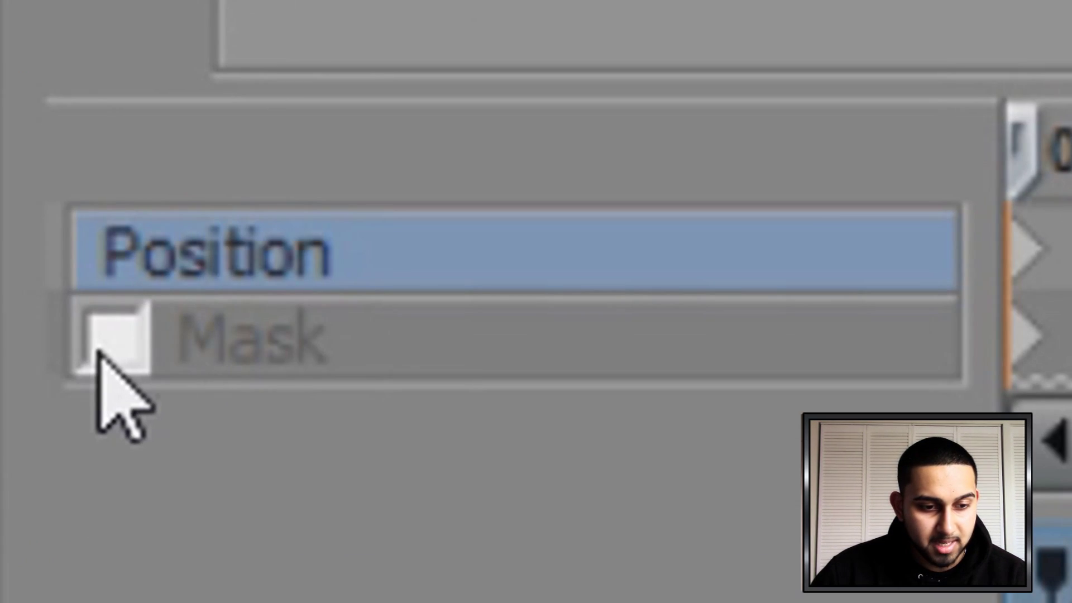
left_click(13, 530)
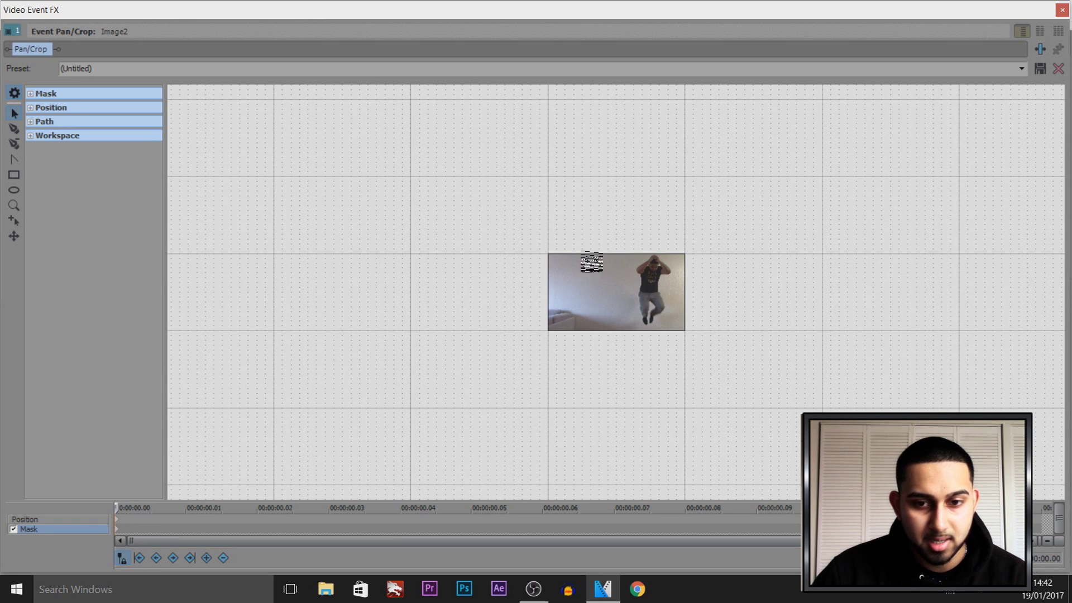
Step: Zoom into the Image2 frame and switch to the Anchor Creation pen tool for masking
scroll(591, 261, "up", 6)
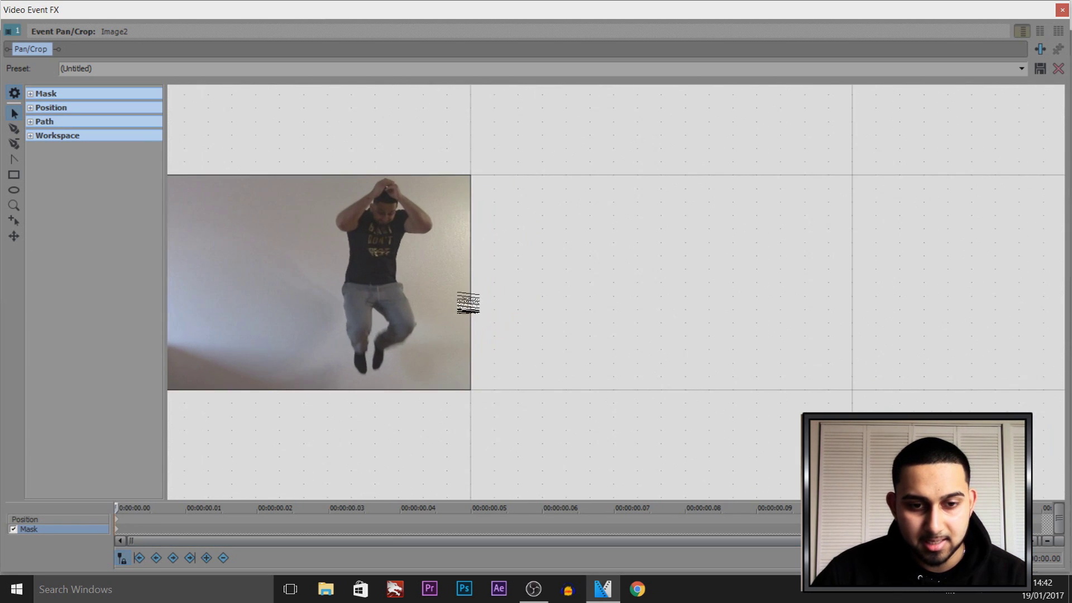
scroll(467, 303, "up", 6)
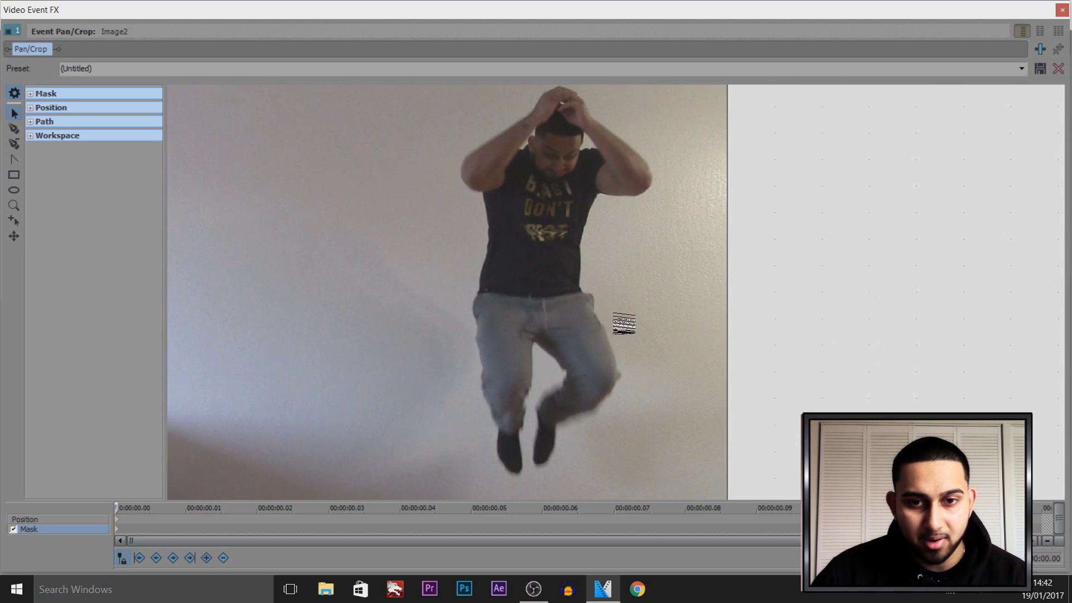
scroll(624, 324, "up", 2)
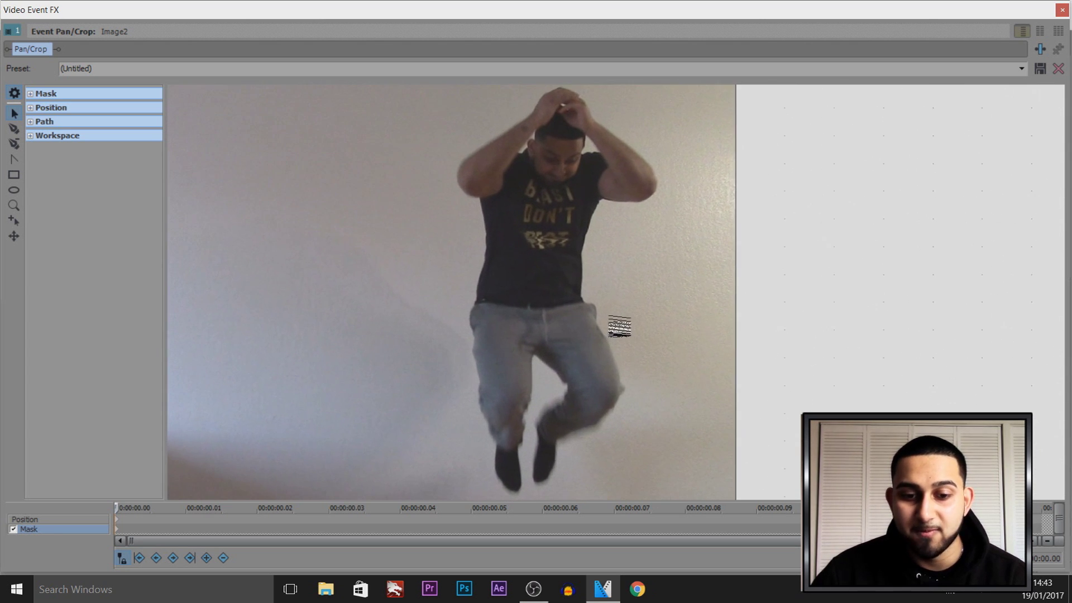
scroll(617, 324, "up", 1)
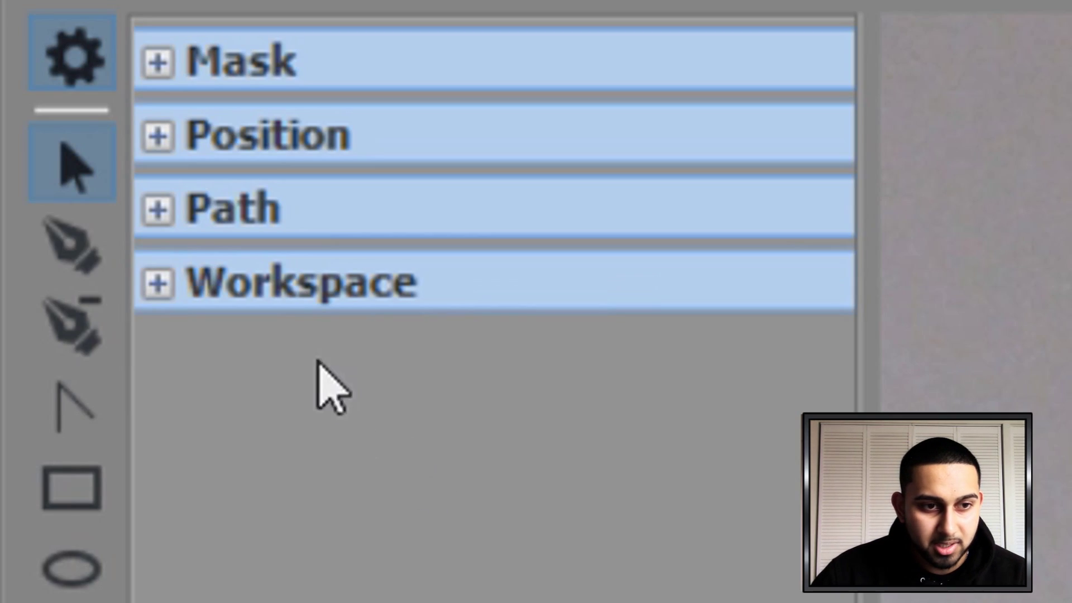
left_click(79, 250)
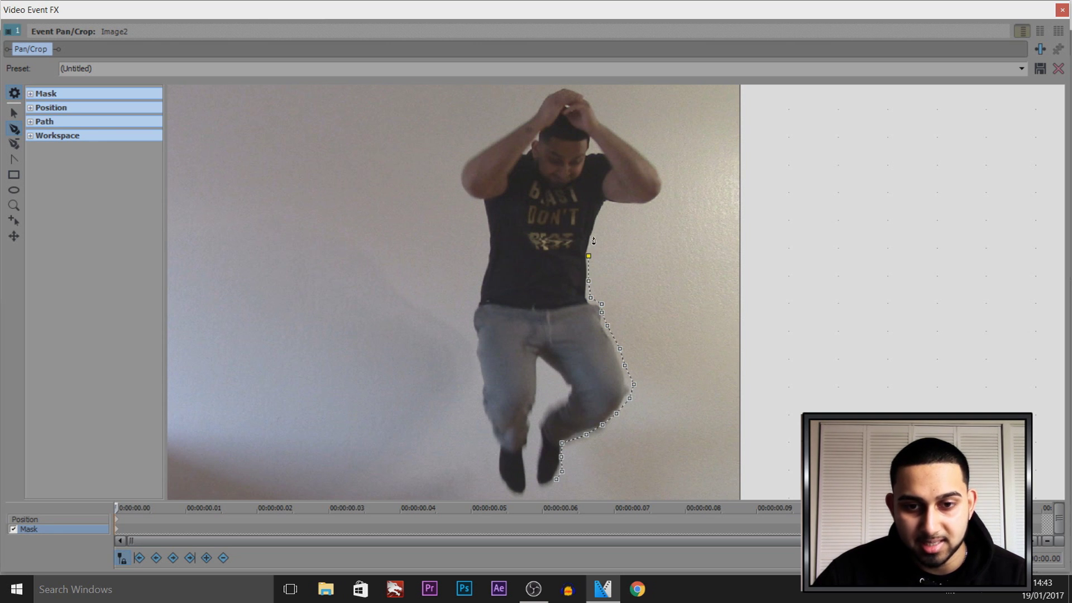
Step: Add mask points over the jumper's shoulder, head and left leg, closing the path at its start
left_click(641, 203)
left_click(642, 150)
left_click(621, 133)
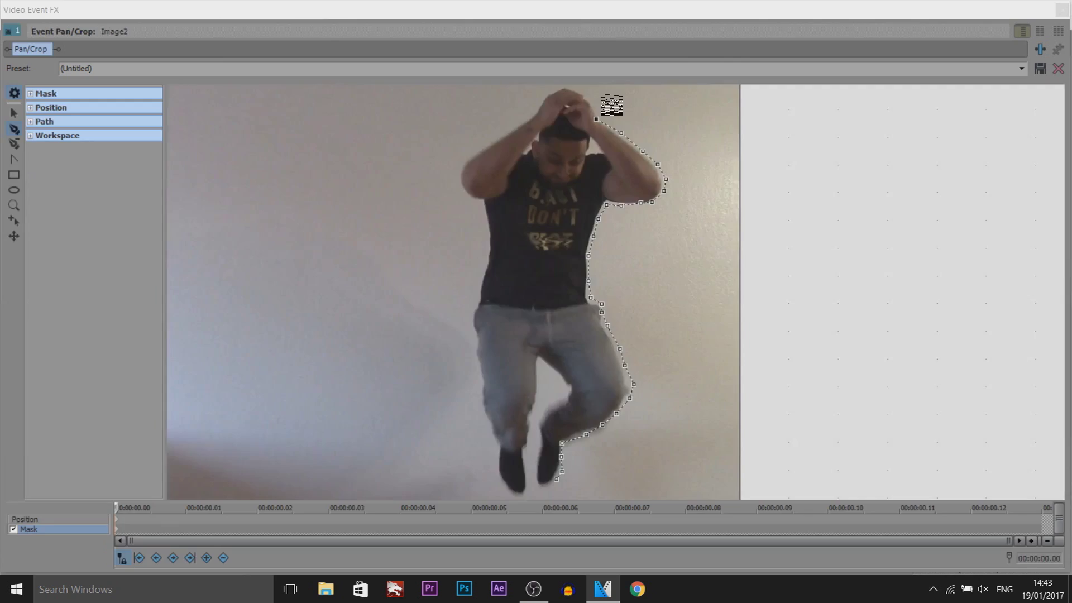
left_click(600, 116)
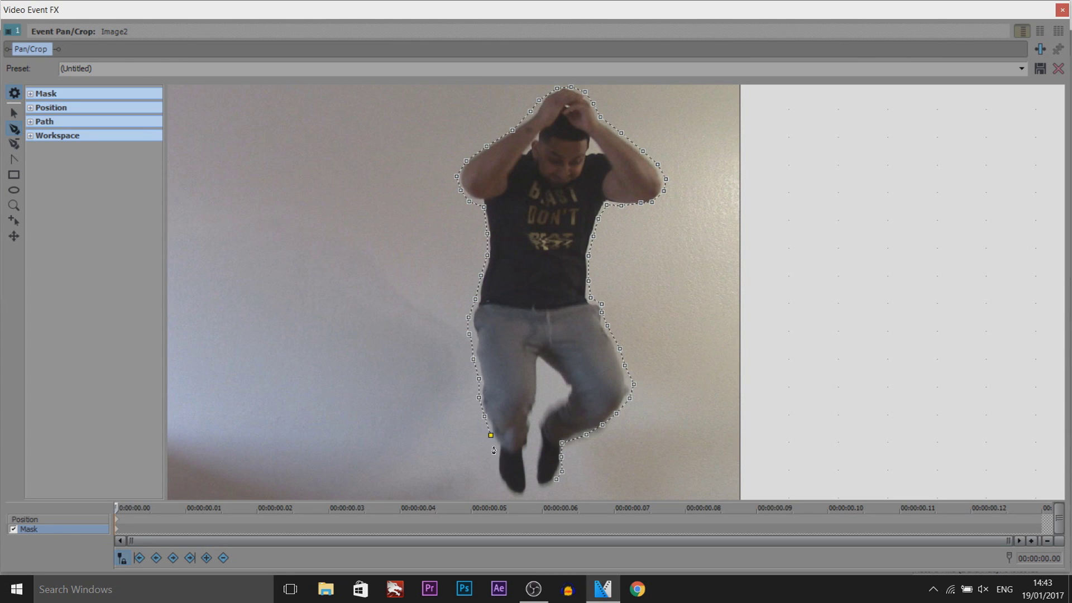
left_click(510, 493)
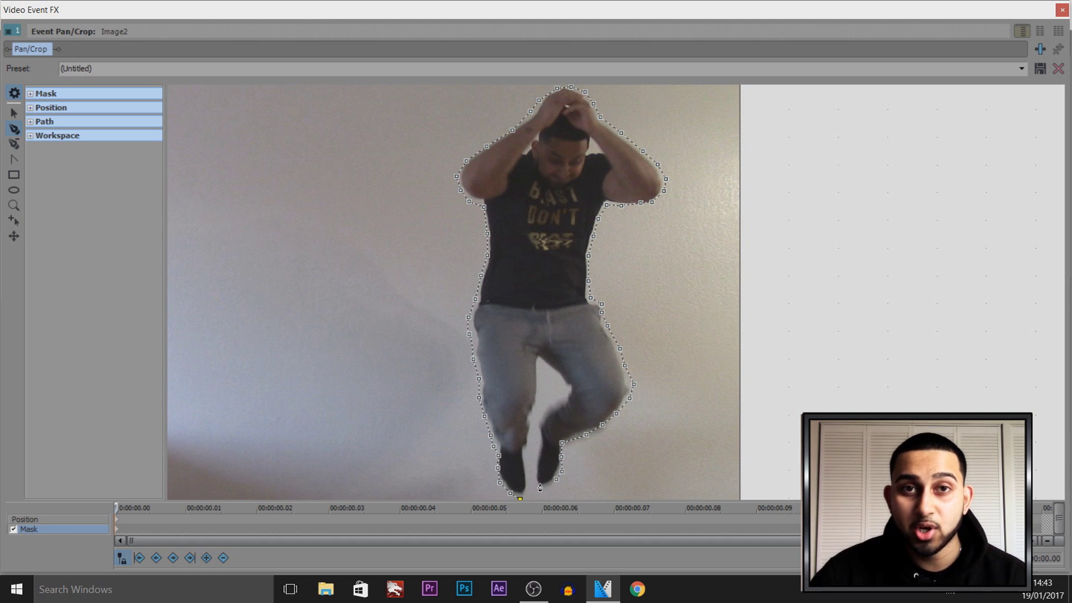
scroll(535, 437, "down", 1)
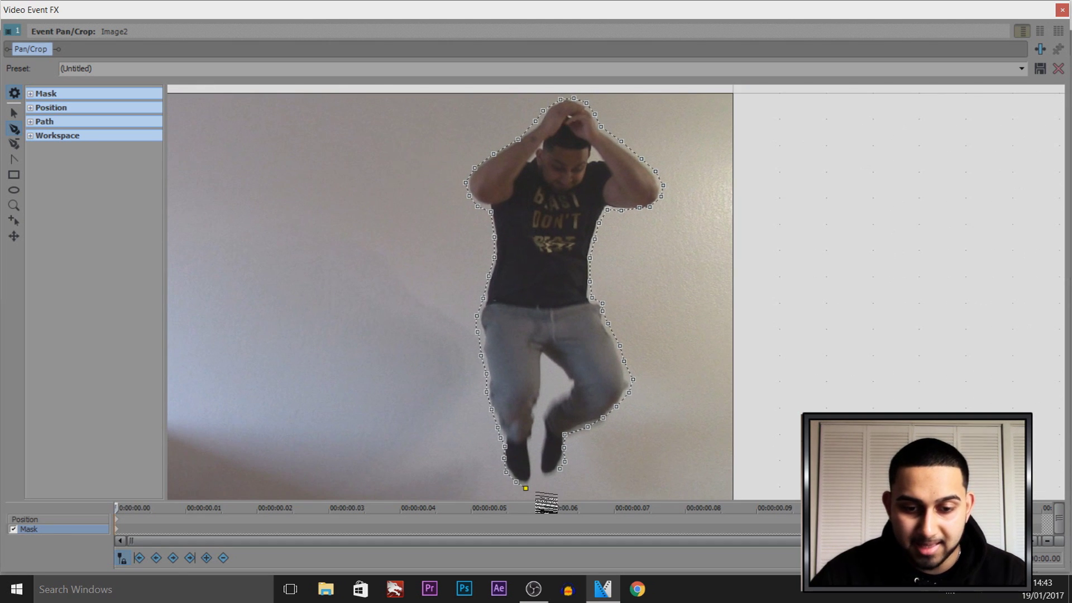
left_click(559, 472)
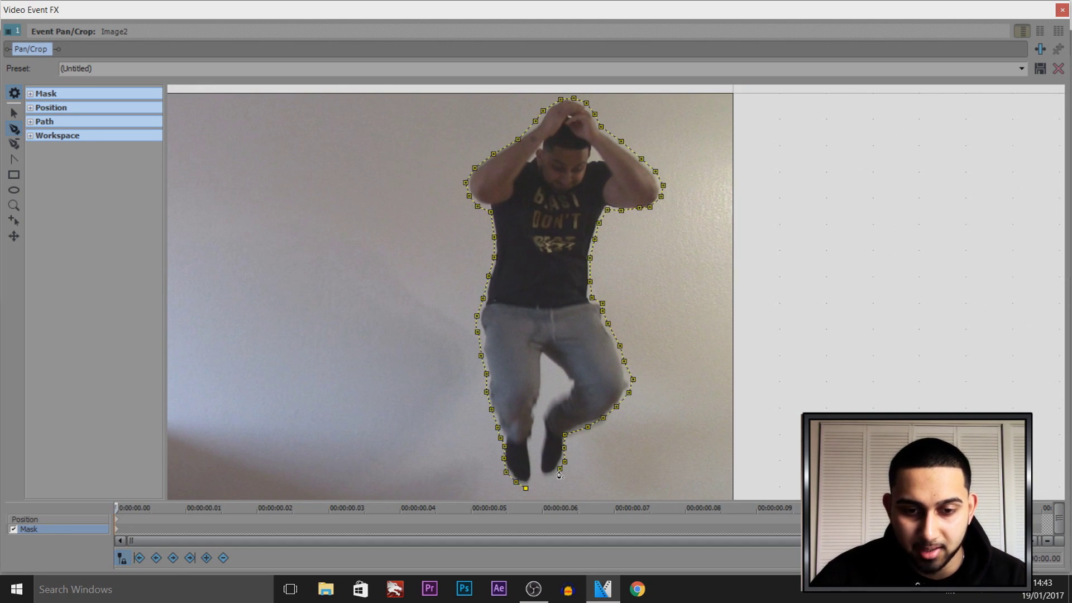
Step: Pull the inner-leg mask point down to fit, finish the mask, and close Video Event FX
left_click(536, 462)
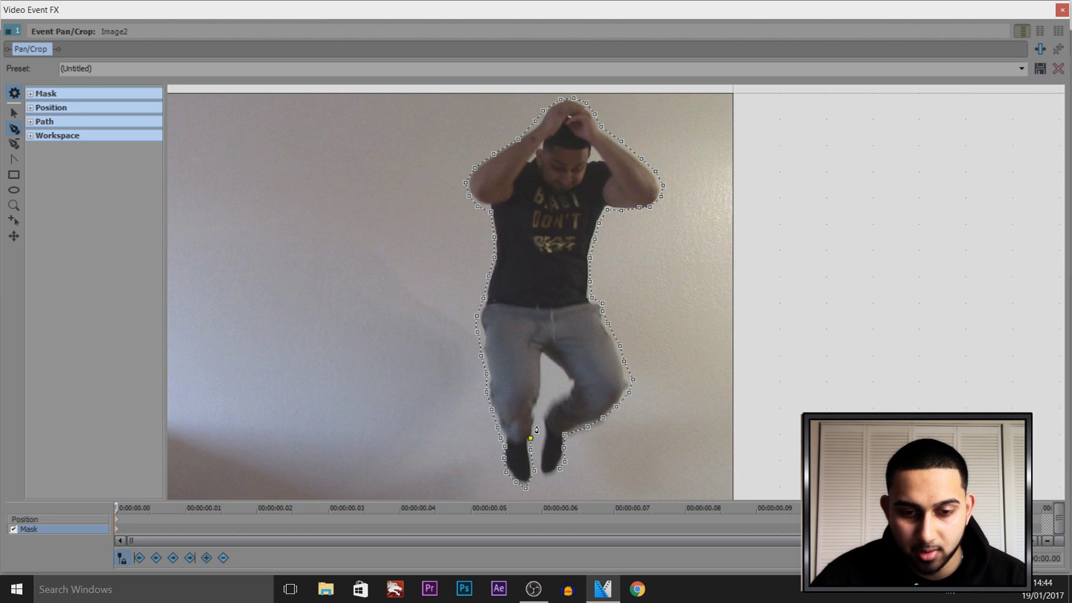
left_click(539, 408)
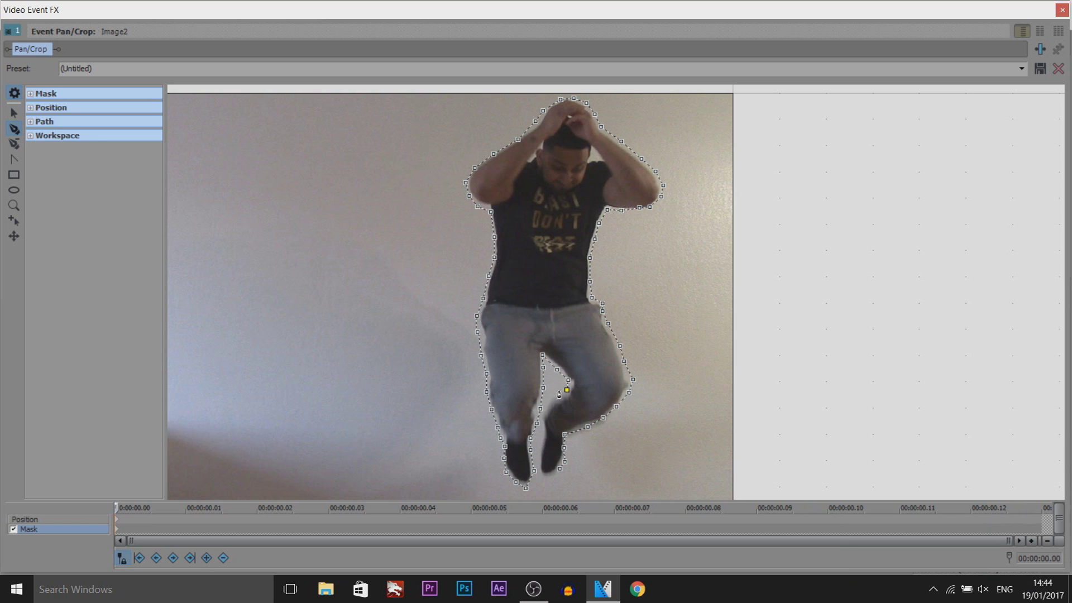
left_click_drag(545, 427, 539, 472)
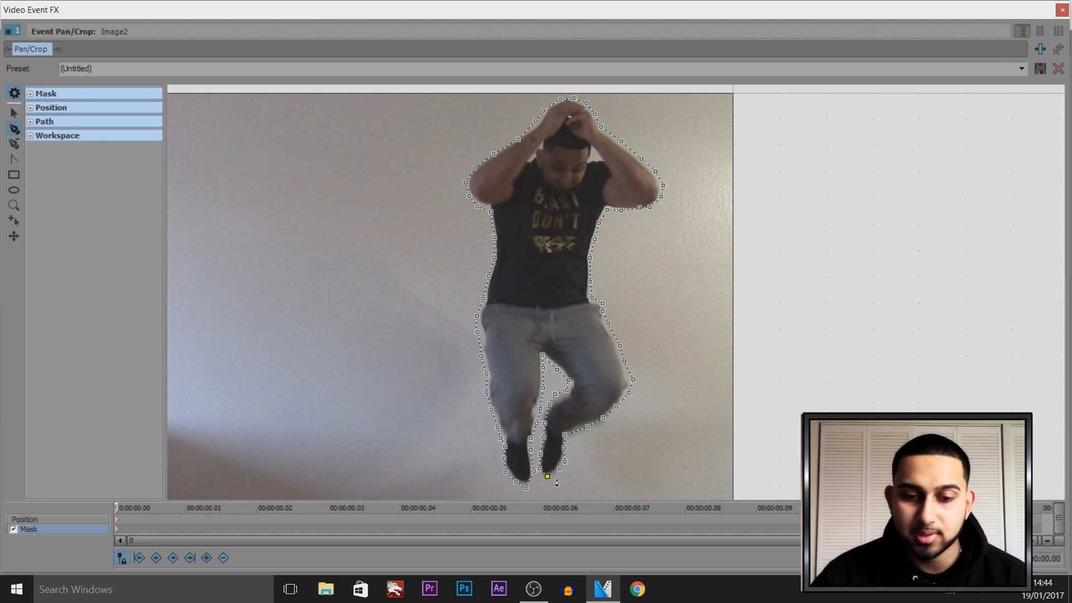
double_click(561, 474)
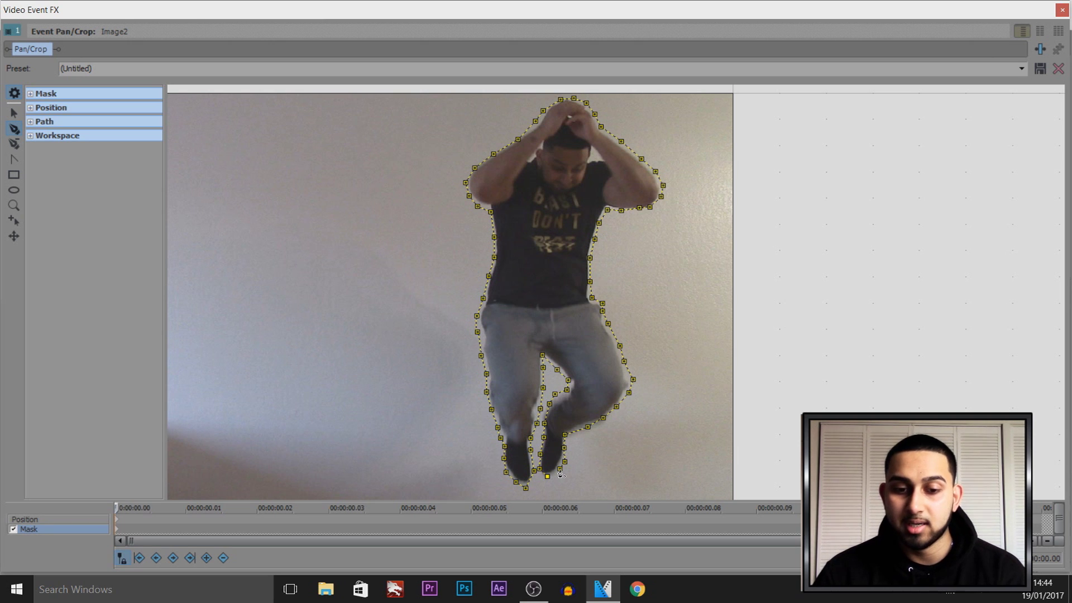
left_click(561, 473)
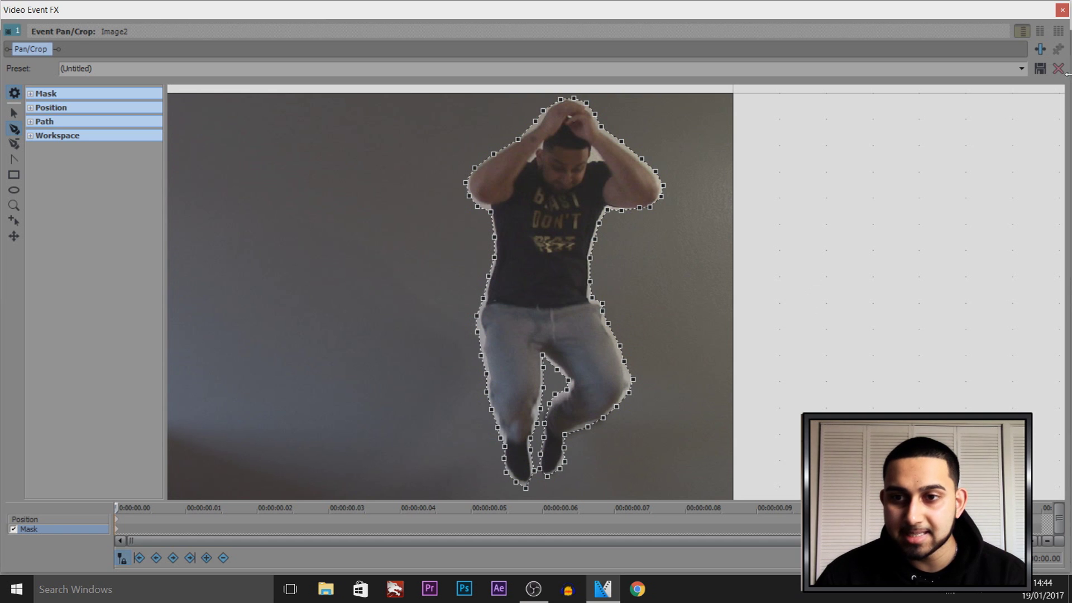
left_click(1061, 10)
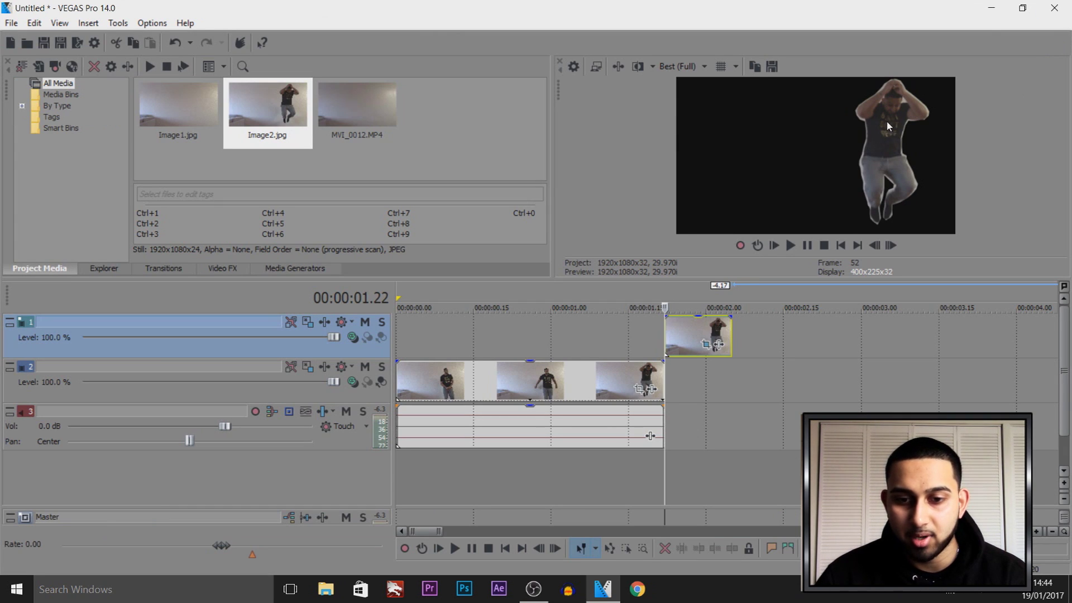
Step: Put Image1.jpg on a new track 4, aligned with the end of the track-2 events
left_click(179, 115)
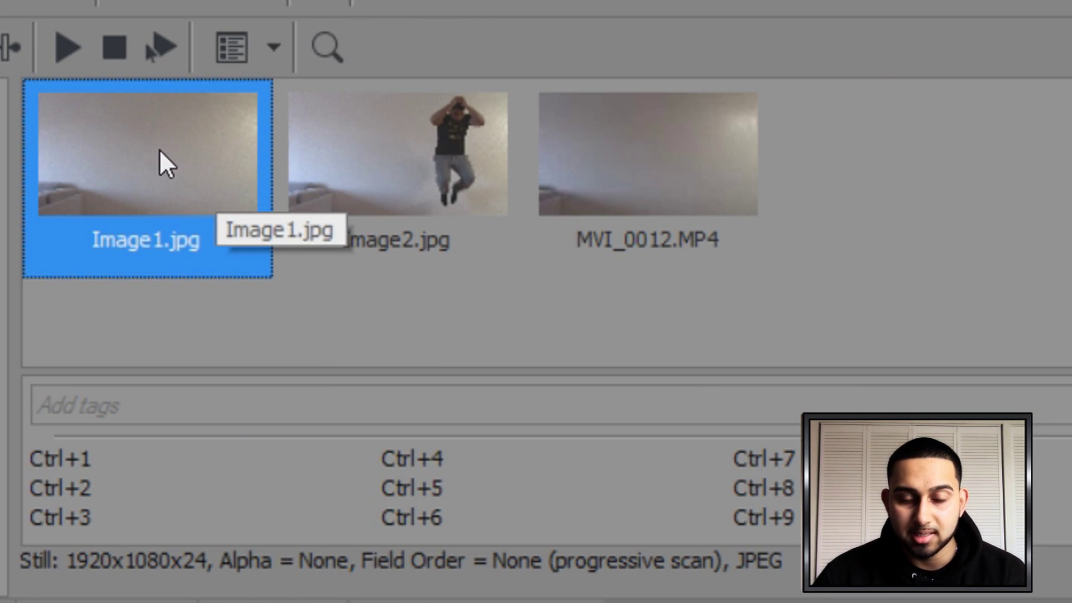
left_click_drag(160, 151, 669, 468)
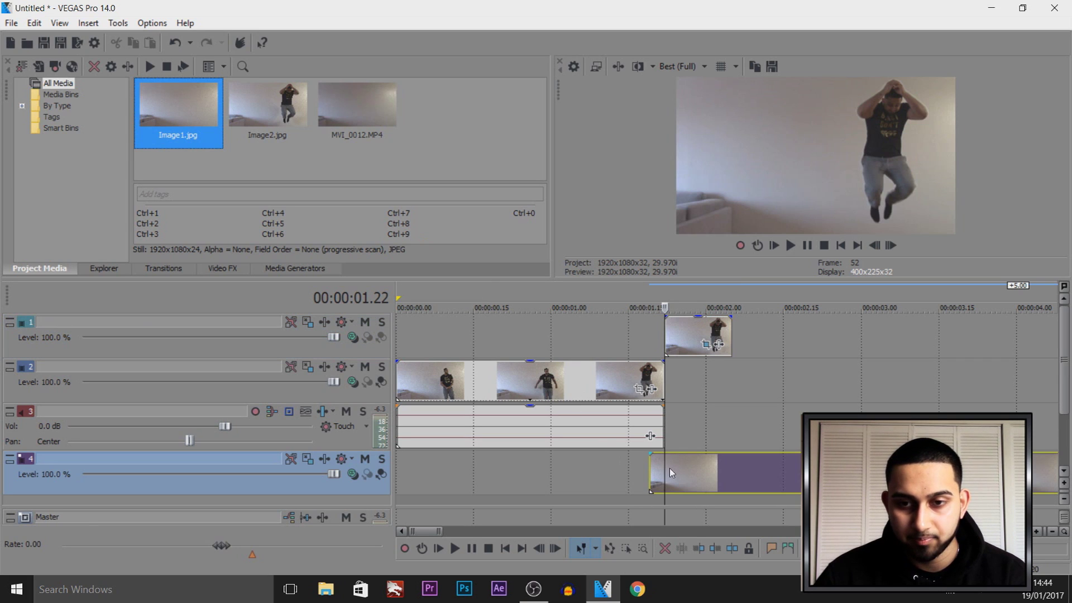
left_click(696, 472)
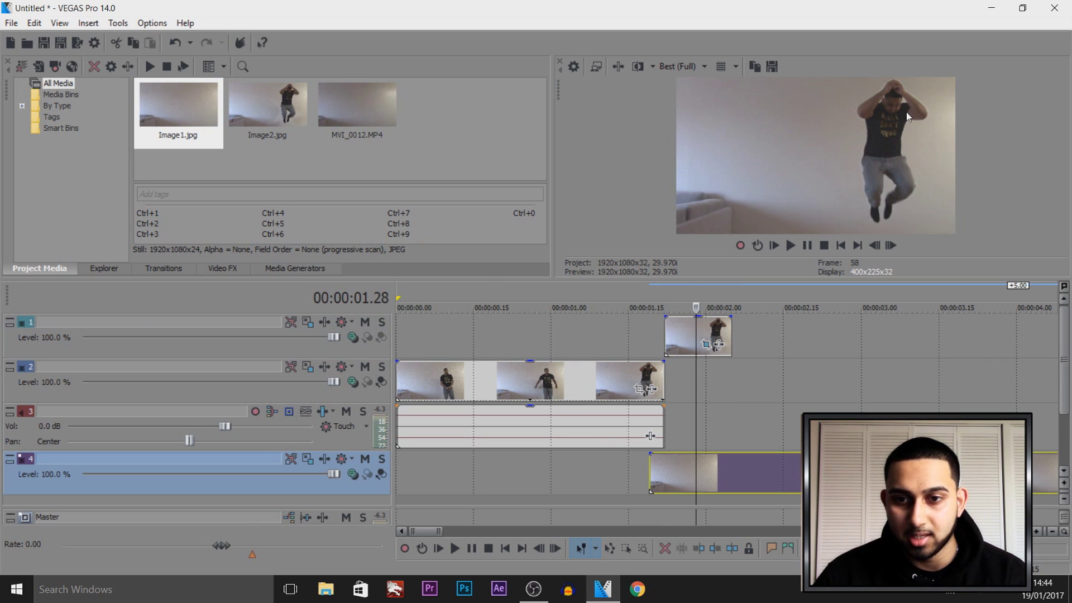
left_click_drag(722, 478, 738, 478)
scroll(687, 443, "up", 2)
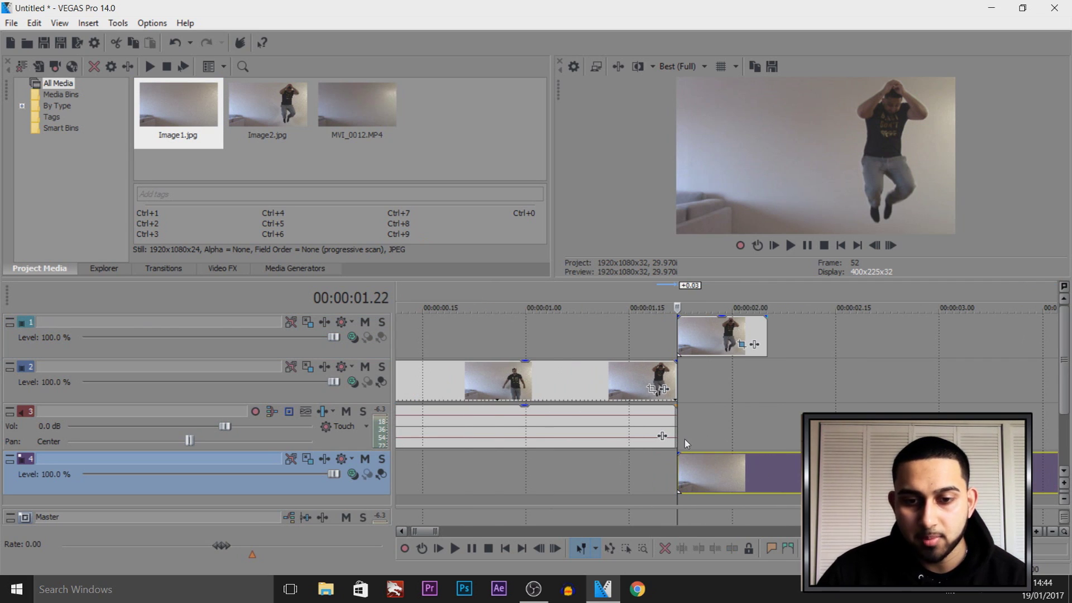
left_click(696, 423)
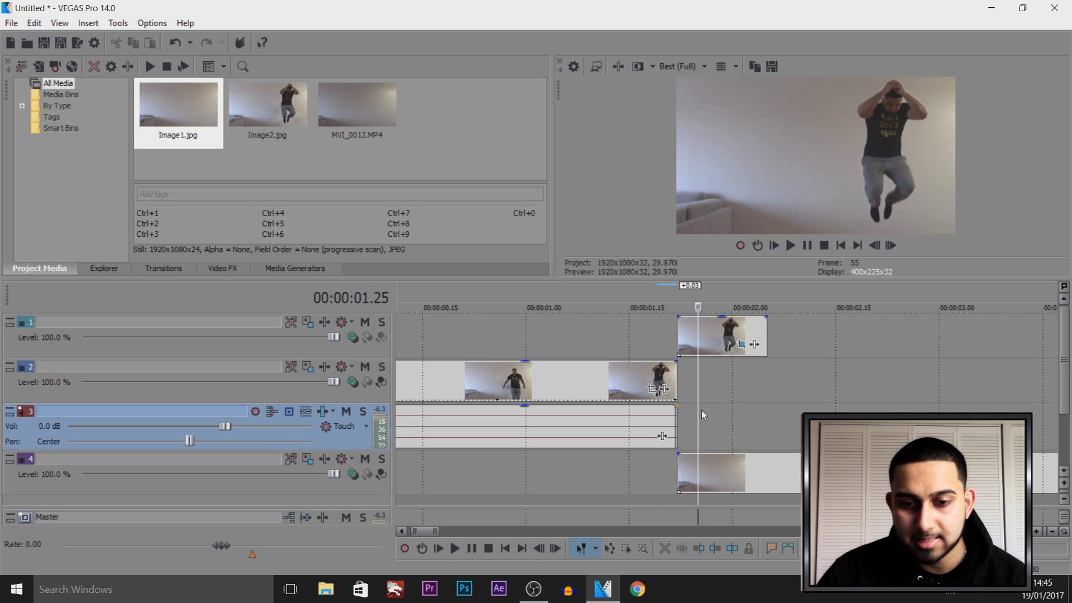
left_click(728, 408)
Step: Add VEGAS Linear Blur followed by VEGAS Pinch/Punch to the masked Image2 event
key("space")
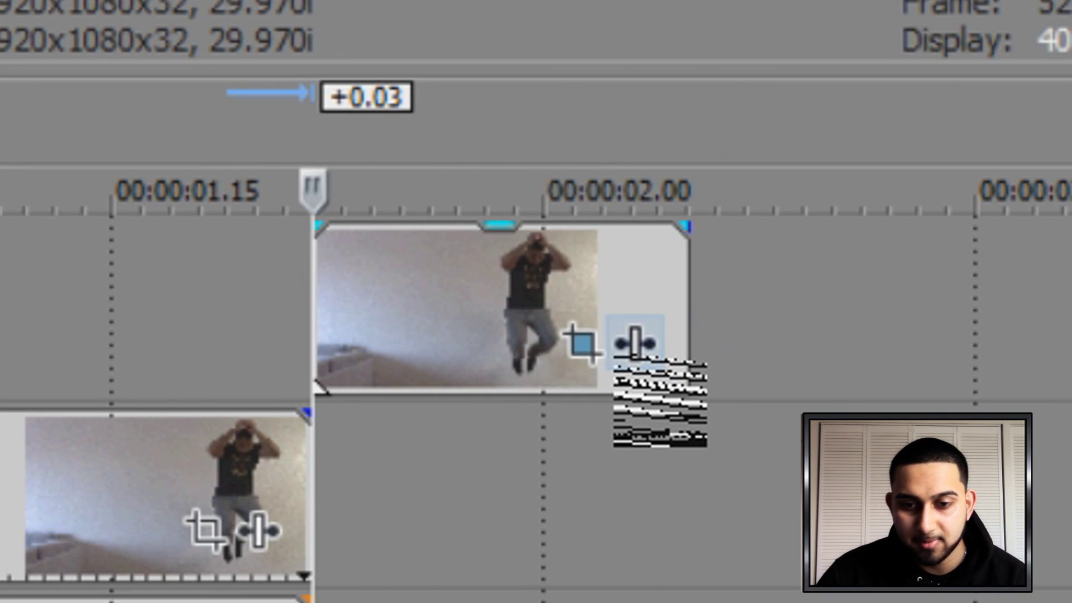
left_click(636, 343)
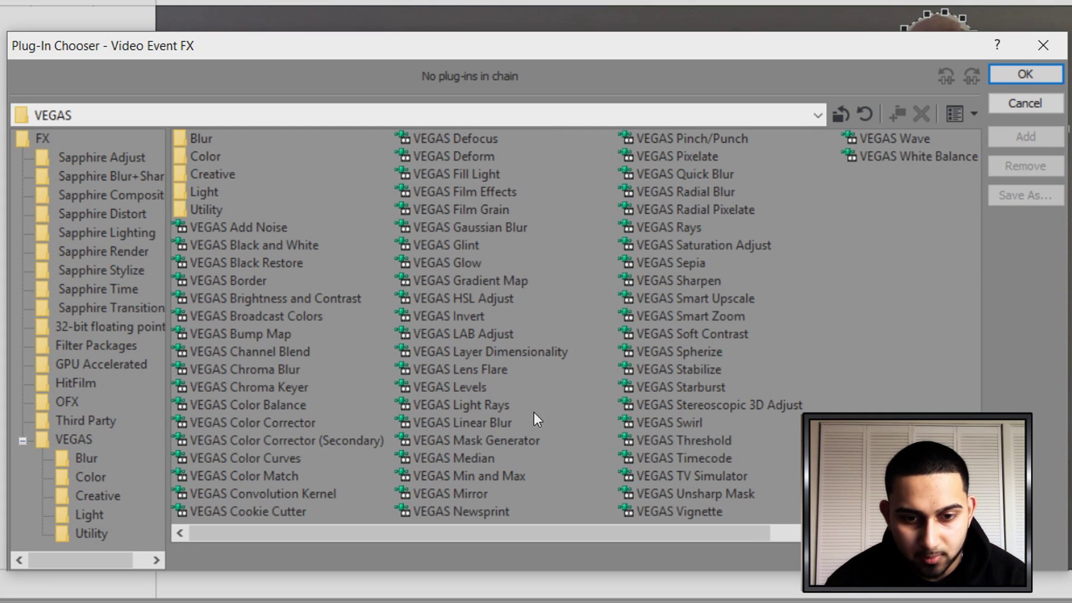
double_click(497, 424)
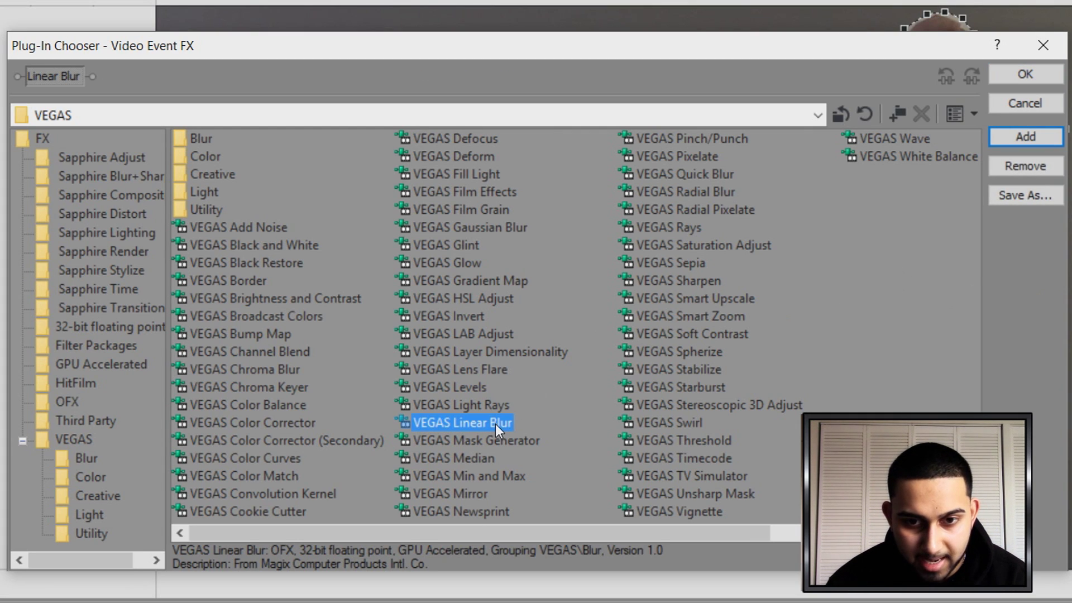
double_click(707, 138)
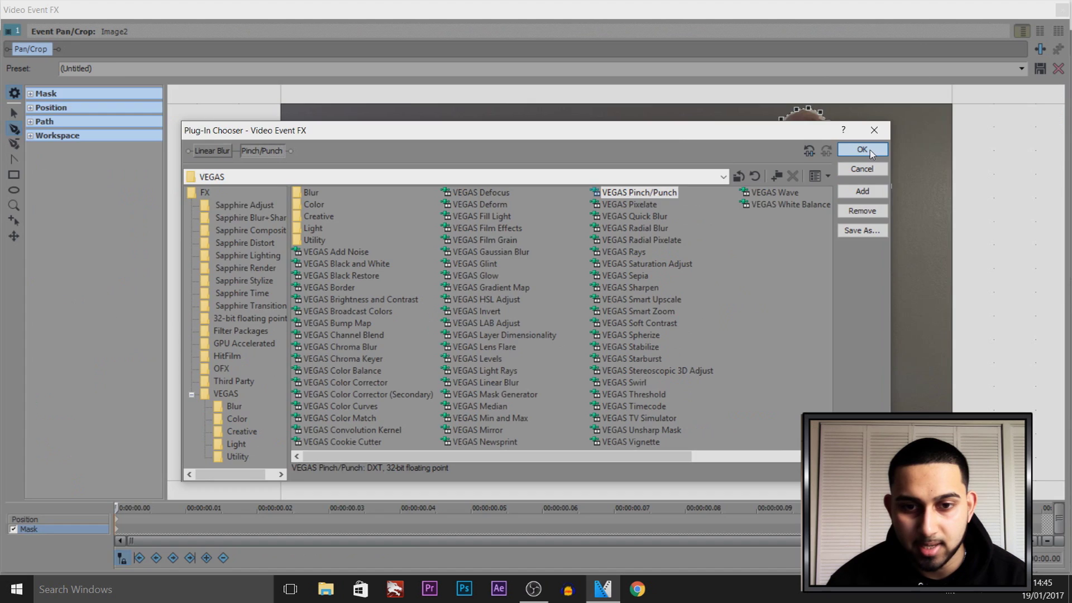
left_click(1025, 74)
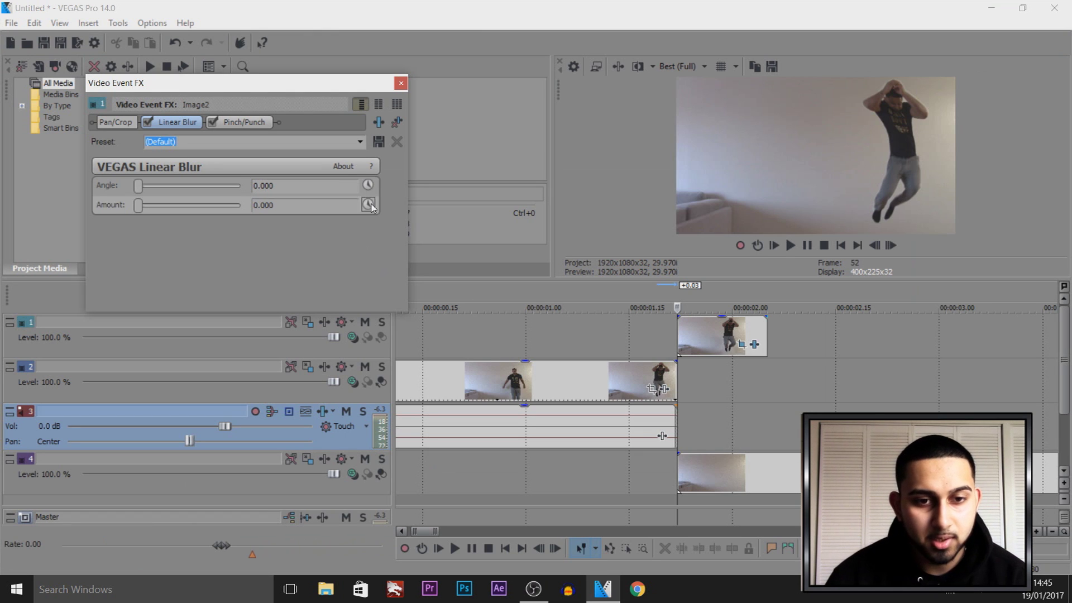
Step: Keyframe Linear Blur to reach Amount 1.000 and Angle 150.000 at 00:00:00.10
left_click(369, 186)
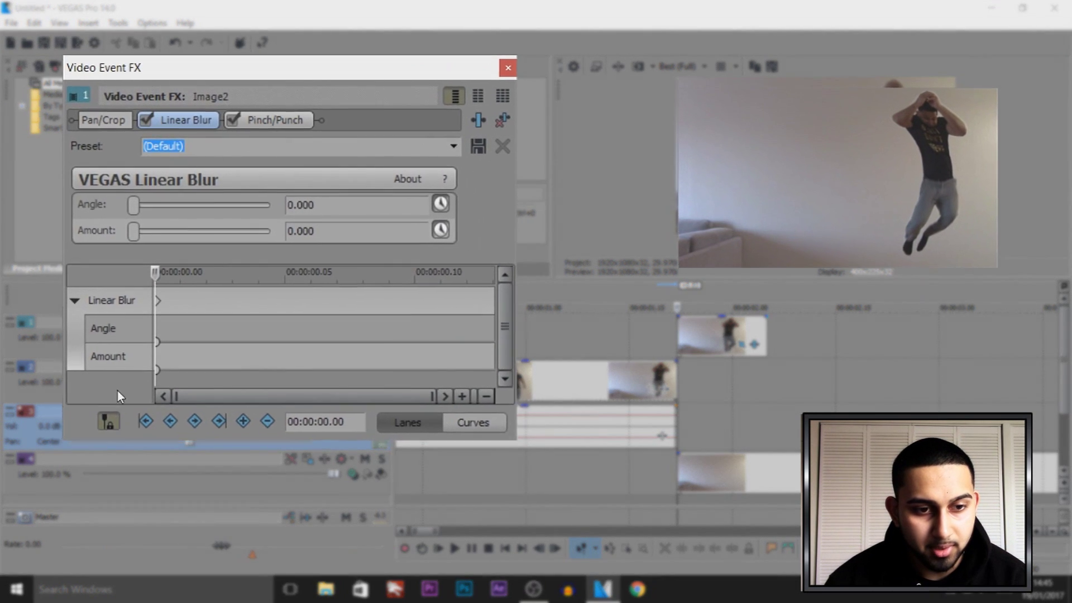
left_click_drag(158, 296, 392, 298)
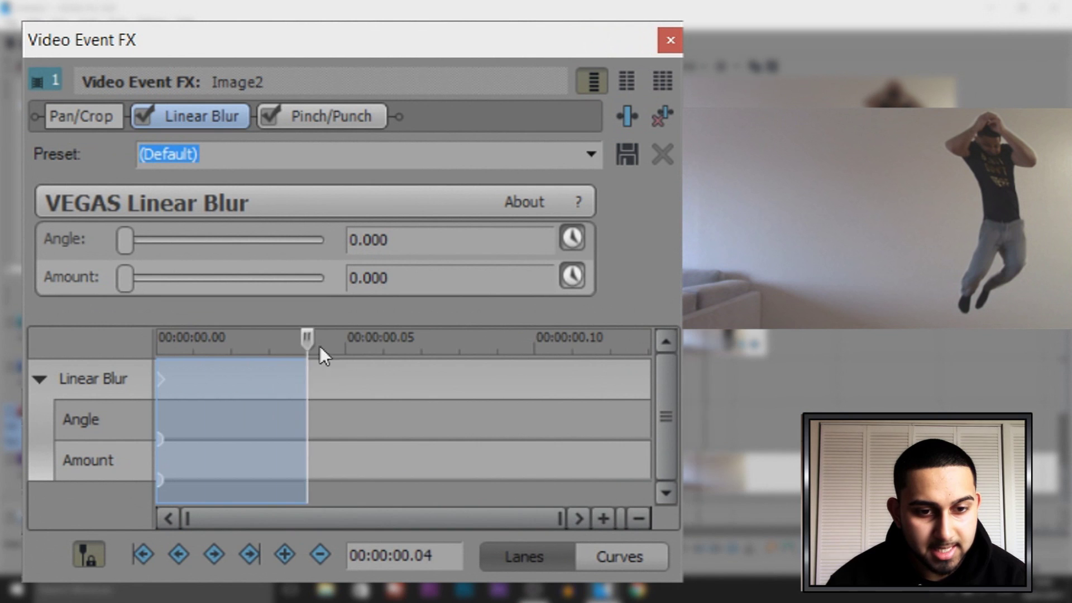
left_click_drag(459, 349, 517, 356)
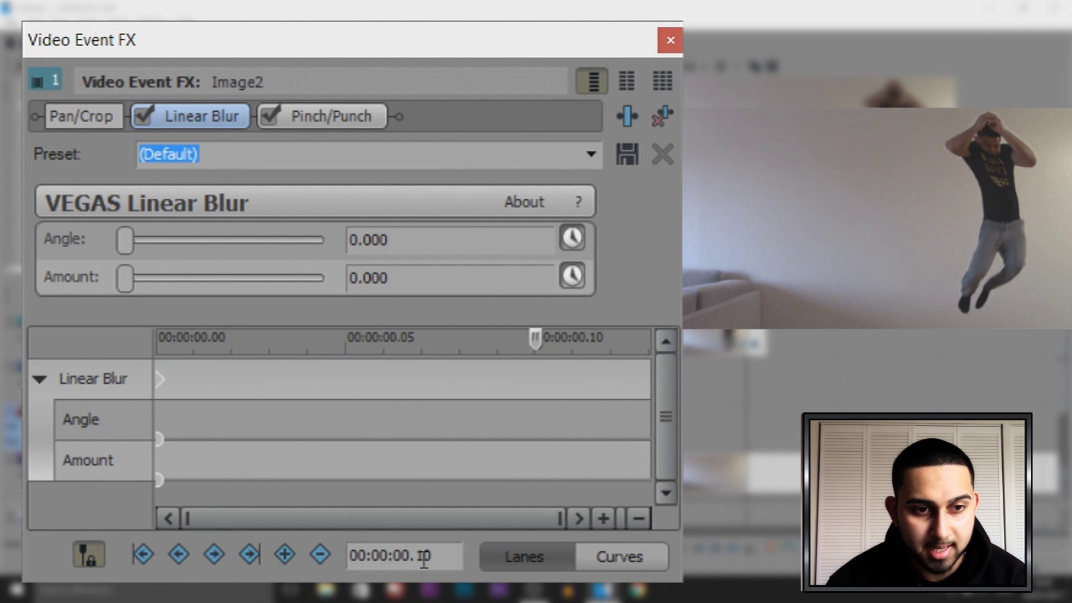
left_click_drag(124, 278, 466, 285)
left_click(392, 240)
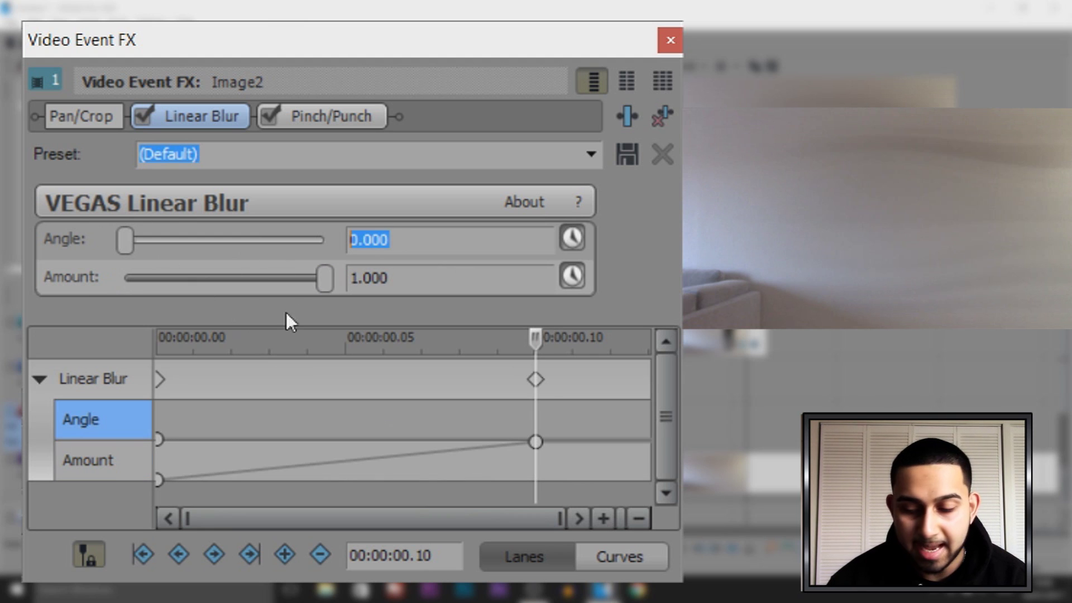
type("15")
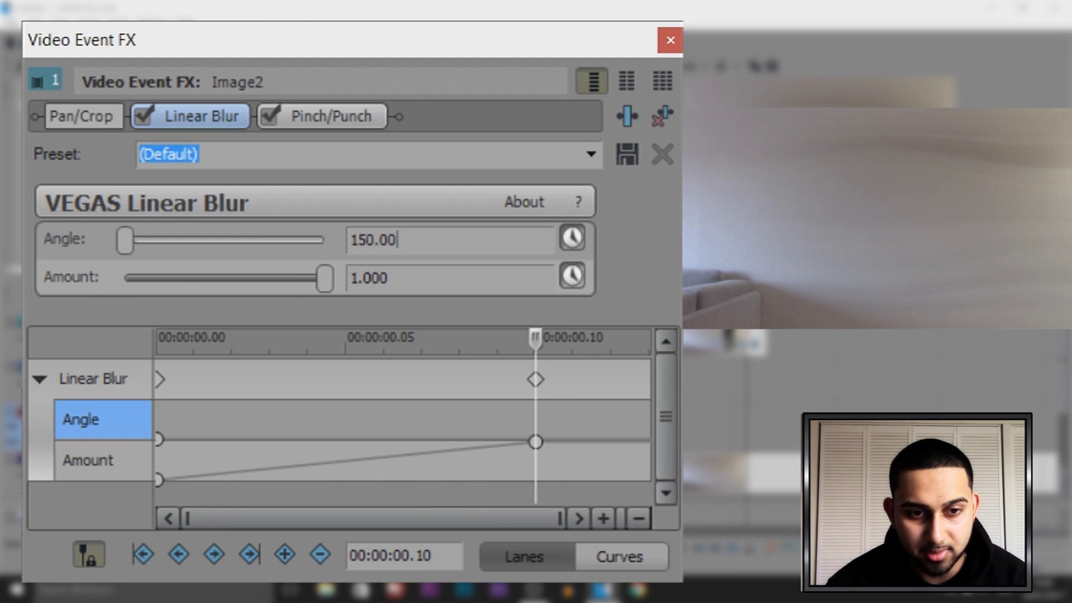
type("0.000")
key("Return")
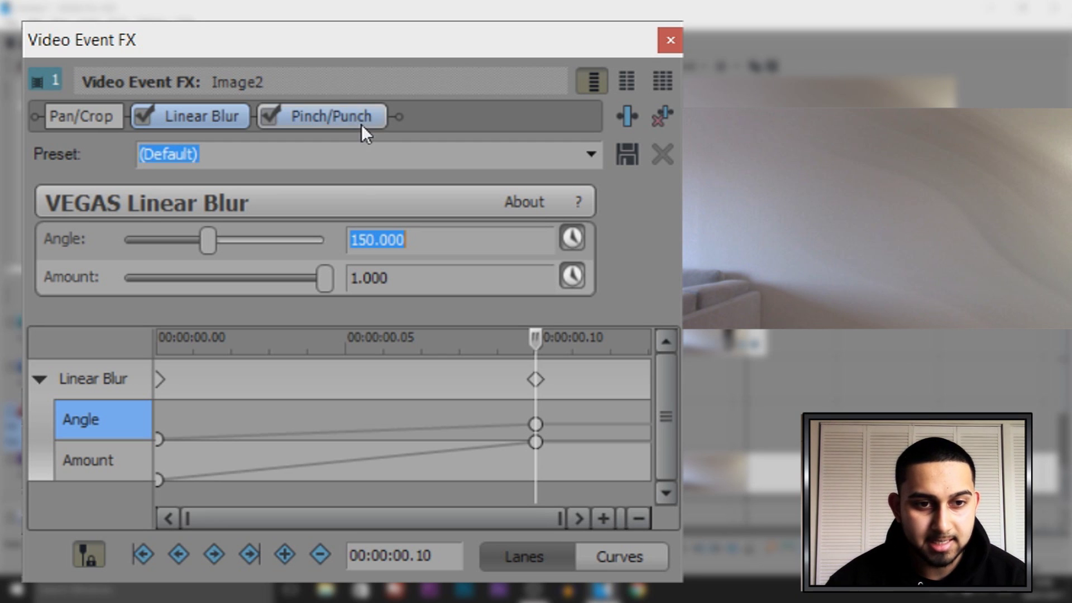
Step: Enable Pinch/Punch animation on Image2 and set Amount -1.000, Horizontal 0.000 at frame 0
left_click(345, 116)
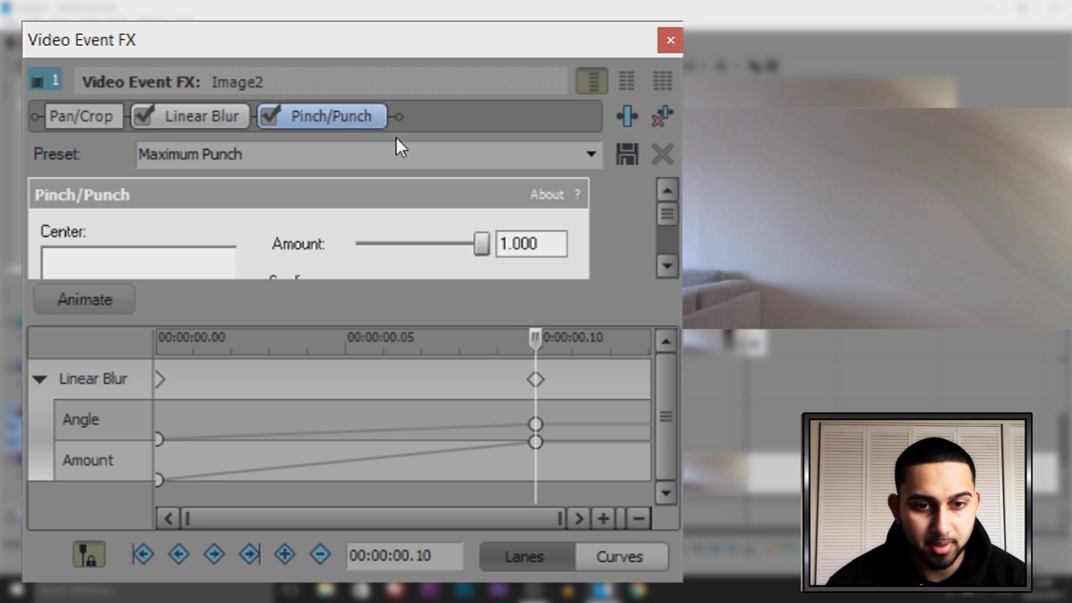
left_click_drag(665, 212, 677, 254)
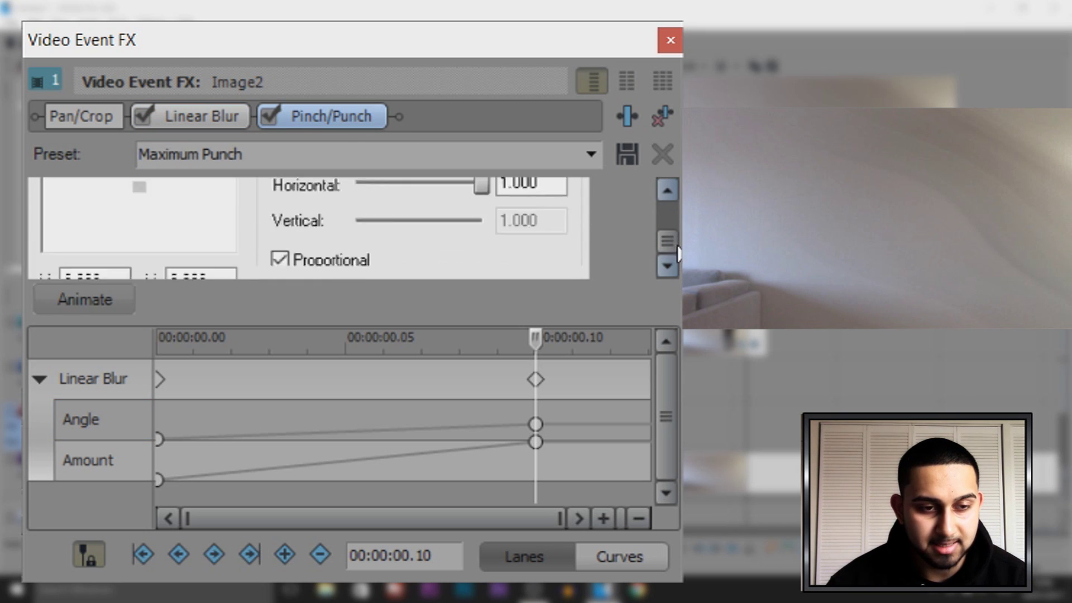
left_click(87, 301)
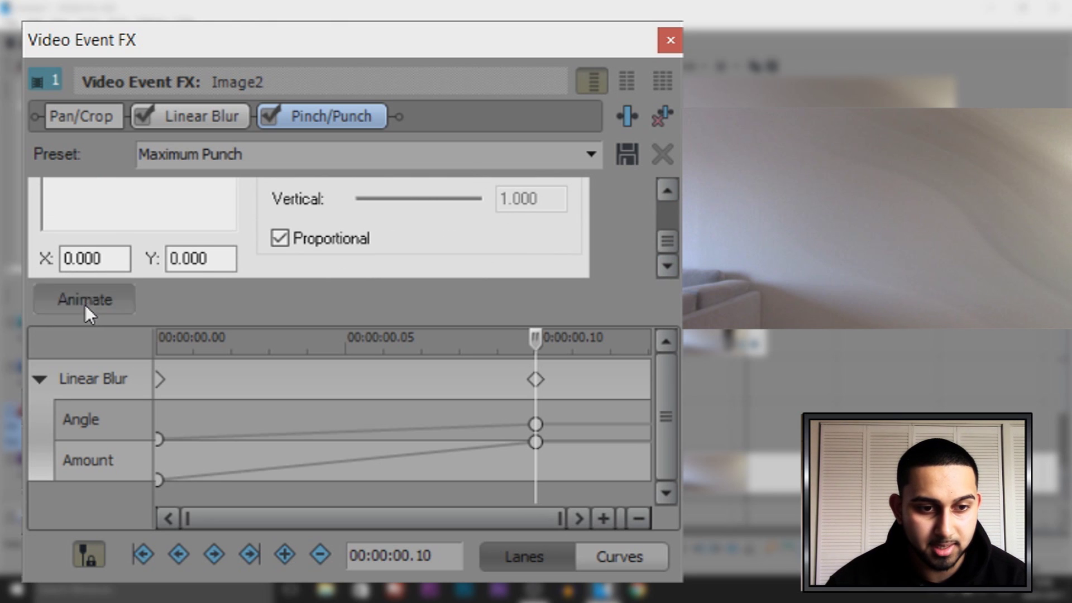
left_click_drag(671, 390, 655, 475)
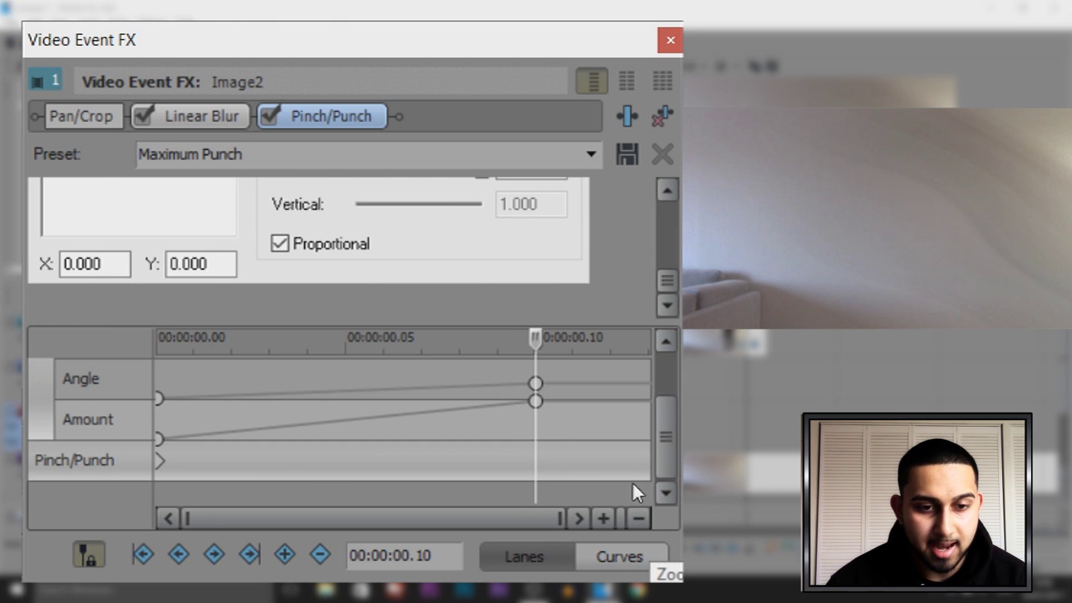
scroll(659, 430, "up", 1)
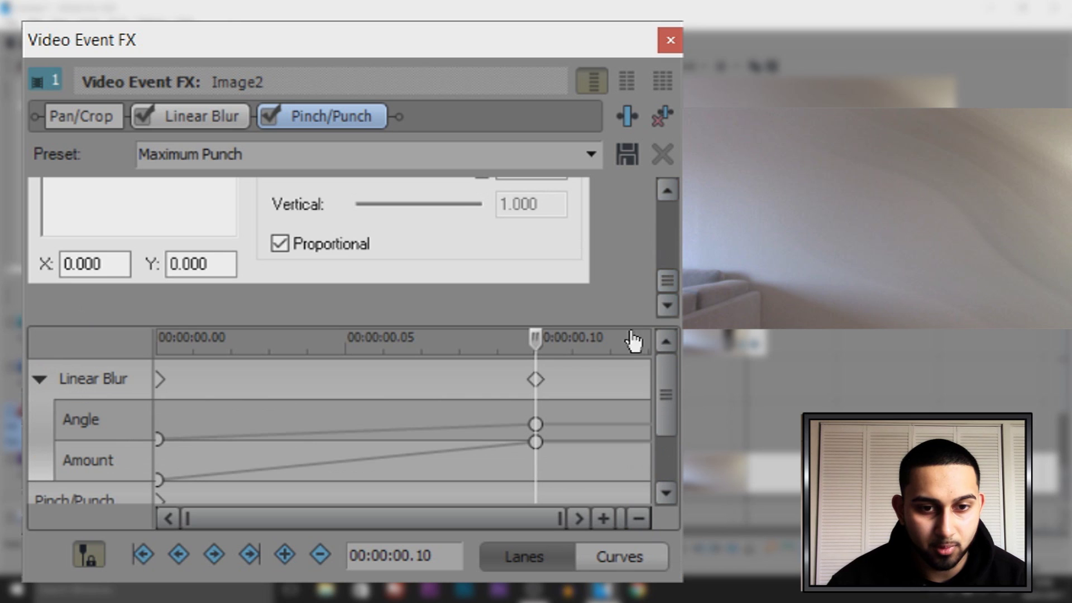
left_click_drag(669, 275, 615, 211)
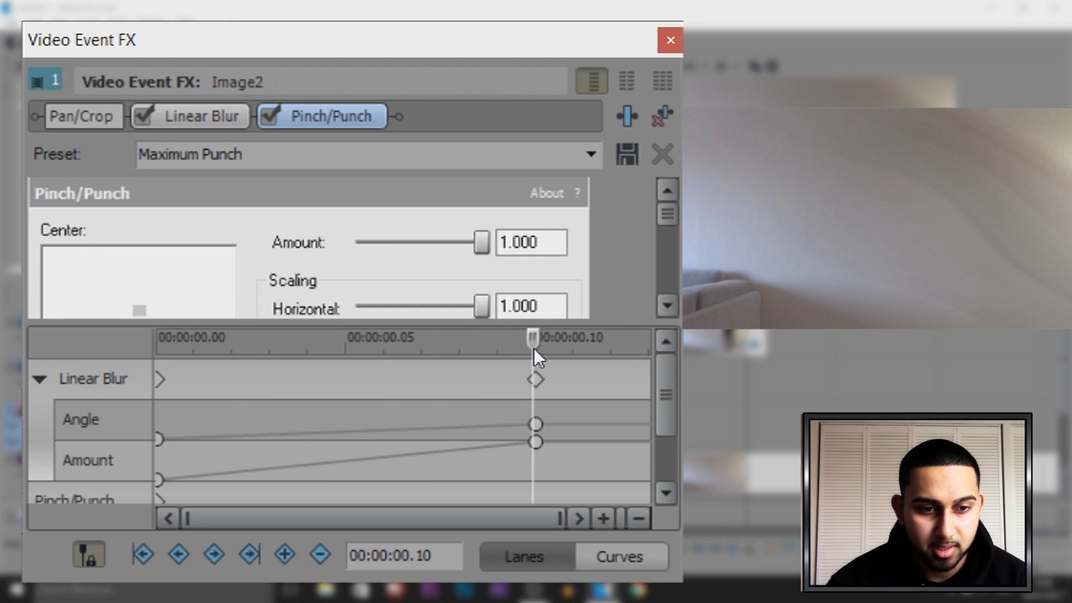
left_click_drag(534, 347, 113, 330)
left_click(113, 329)
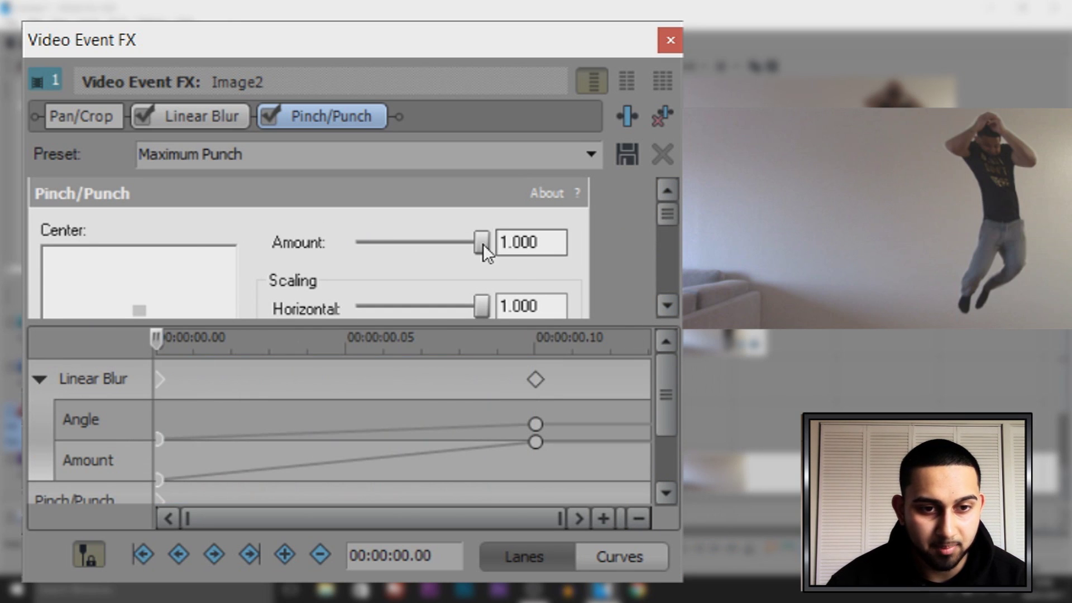
left_click_drag(484, 244, 357, 243)
left_click_drag(481, 306, 356, 306)
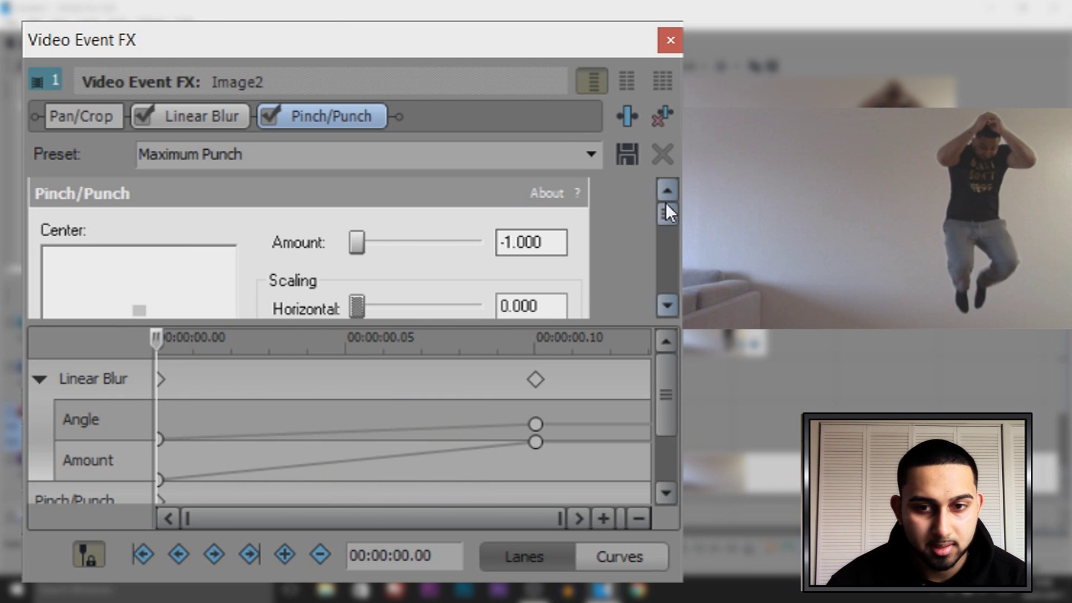
scroll(664, 224, "down", 1)
left_click_drag(663, 233, 664, 311)
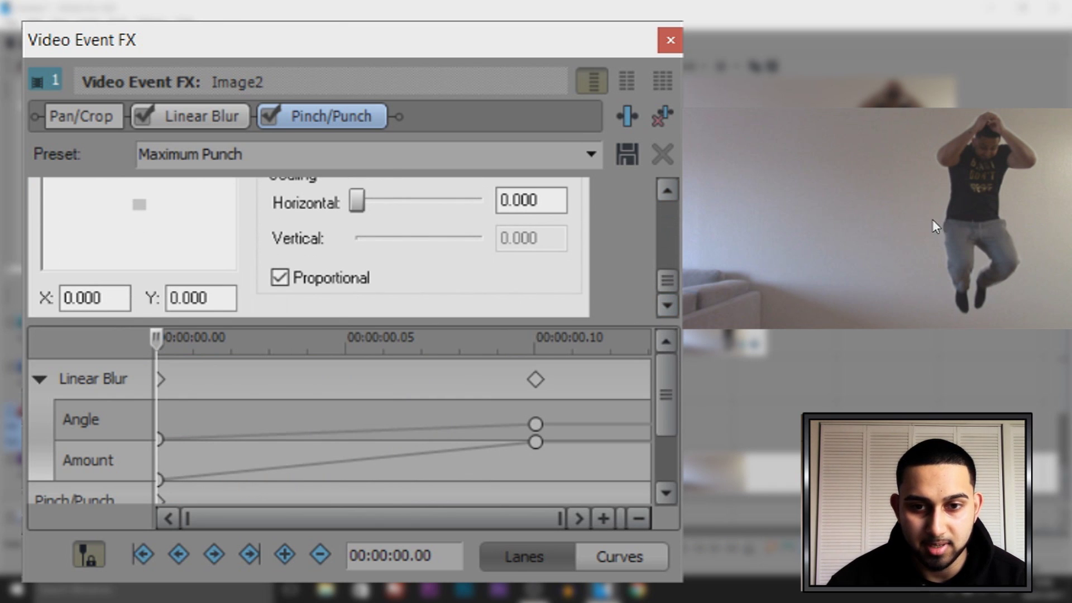
Step: At 00:00:00.10, set Pinch/Punch Horizontal to 1.000 and Amount to 1.000
left_click_drag(163, 335, 518, 373)
left_click(535, 379)
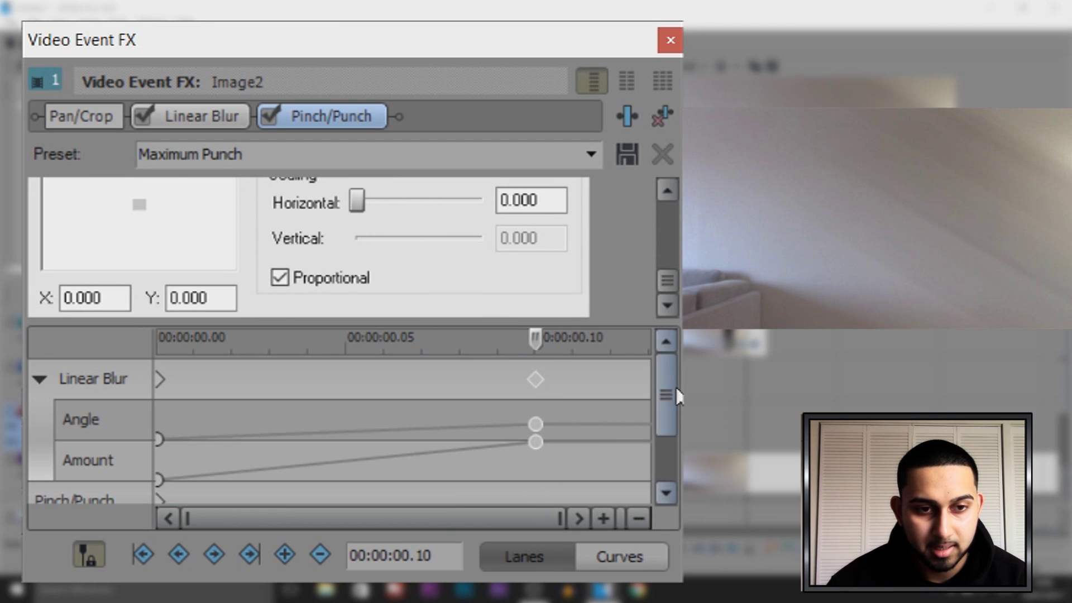
scroll(668, 273, "up", 1)
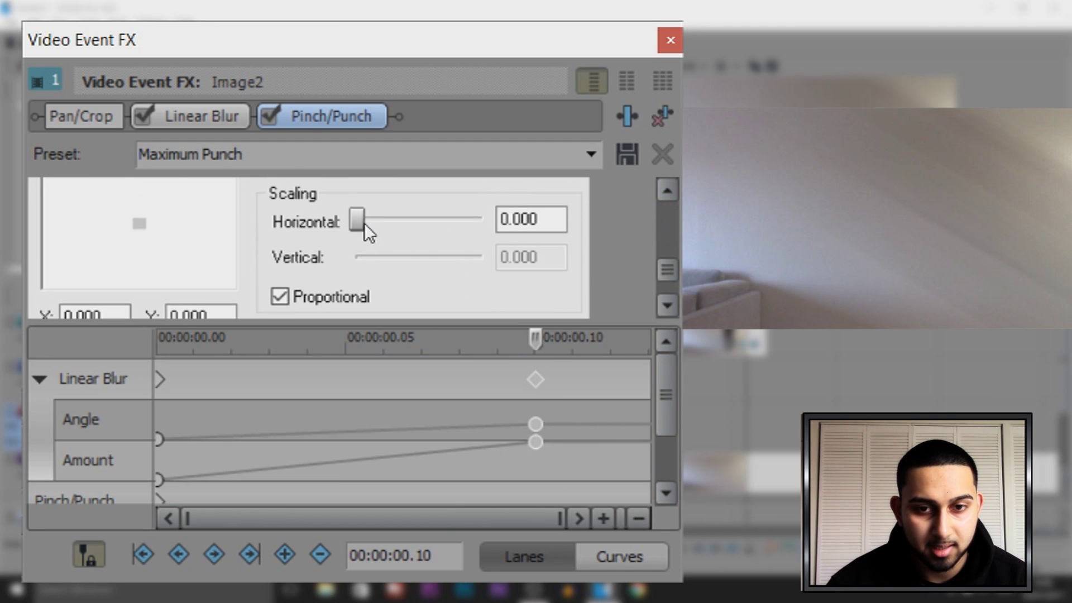
left_click_drag(354, 223, 654, 233)
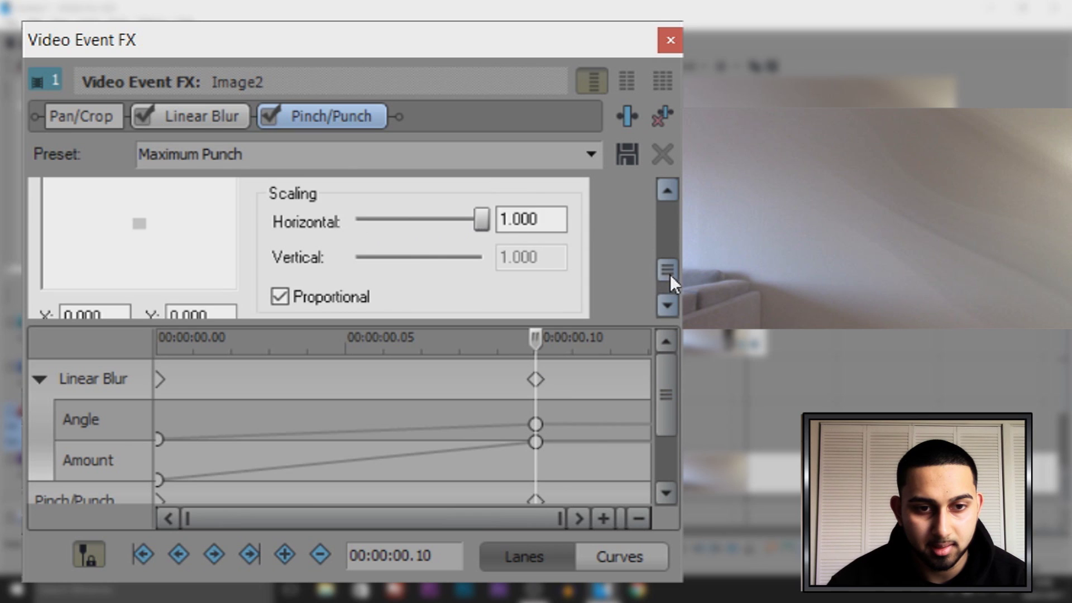
scroll(670, 274, "up", 2)
left_click_drag(360, 233, 660, 286)
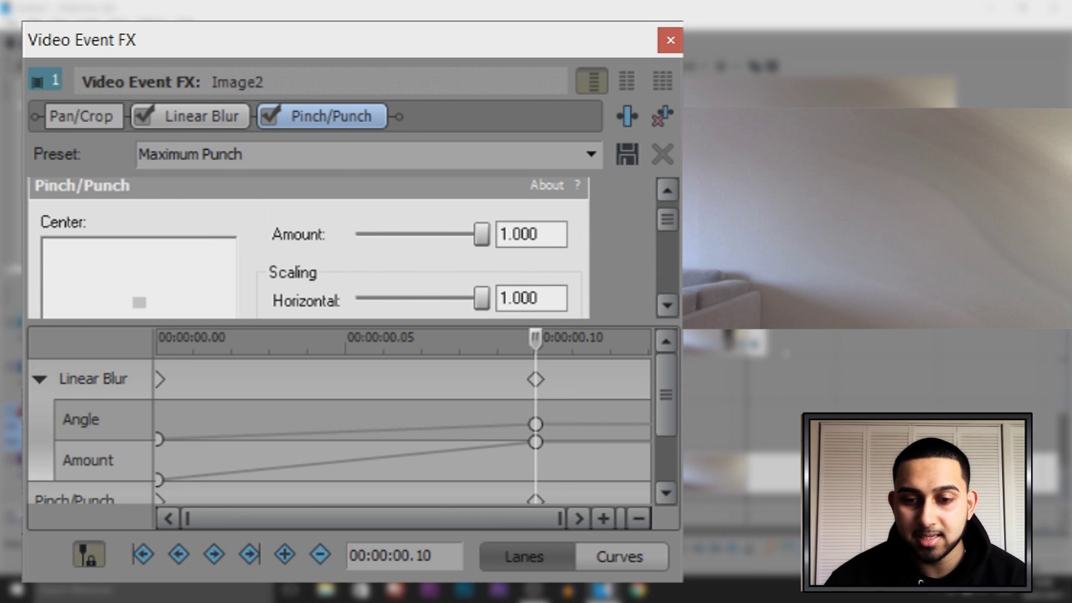
Step: Step frame by frame through the pinch-to-punch transition, ending back at 0.10 s
key("Left")
key("Left")
key("Left")
key("Left")
key("Left")
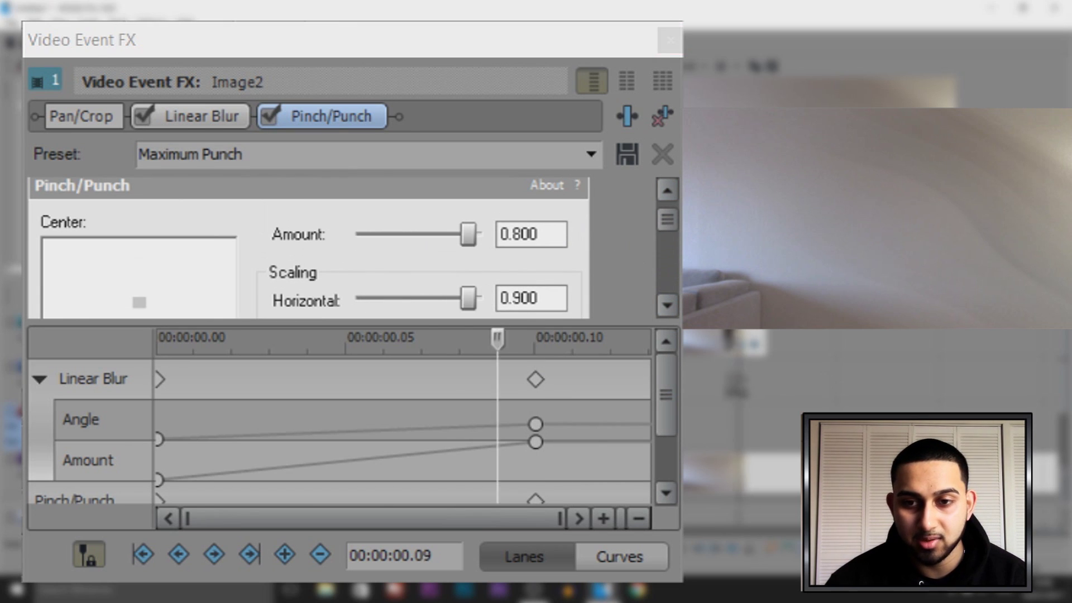
key("Left")
key("Left")
key("Left")
key("Left")
key("Right")
key("Right")
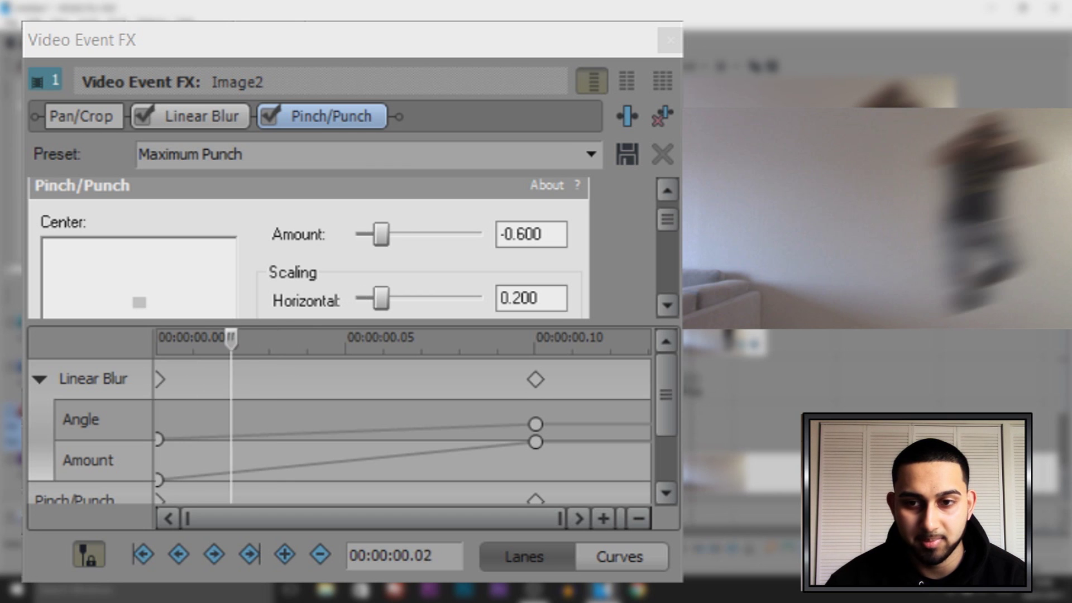
key("Right")
key("Right")
key("Right")
key("Right")
key("Right")
key("Right")
key("Right")
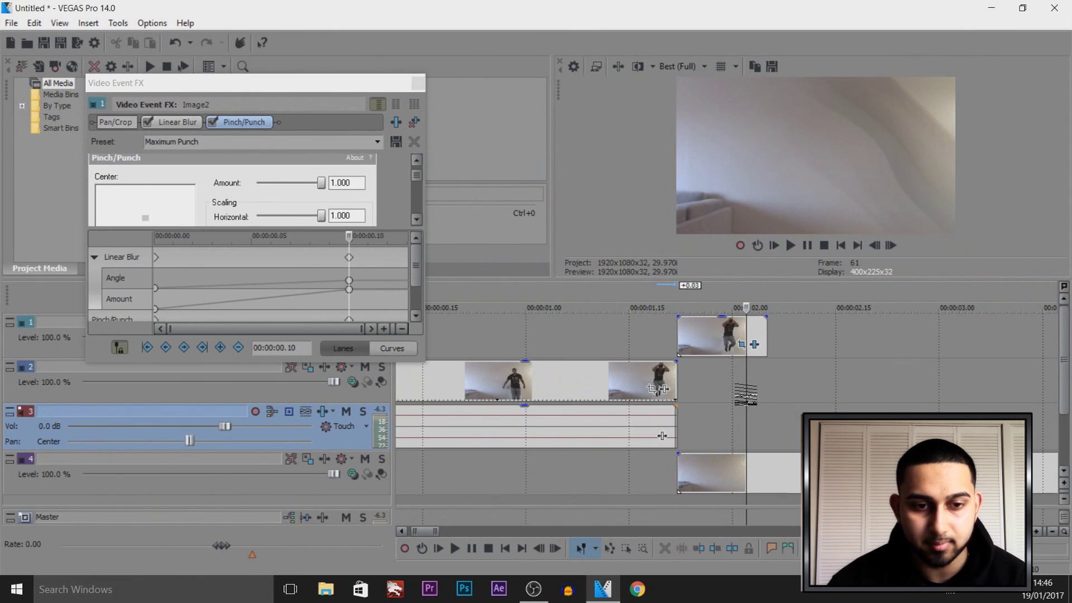
Step: Close the Video Event FX window and park the playhead at 00:00:01.15
left_click(420, 81)
left_click(629, 338)
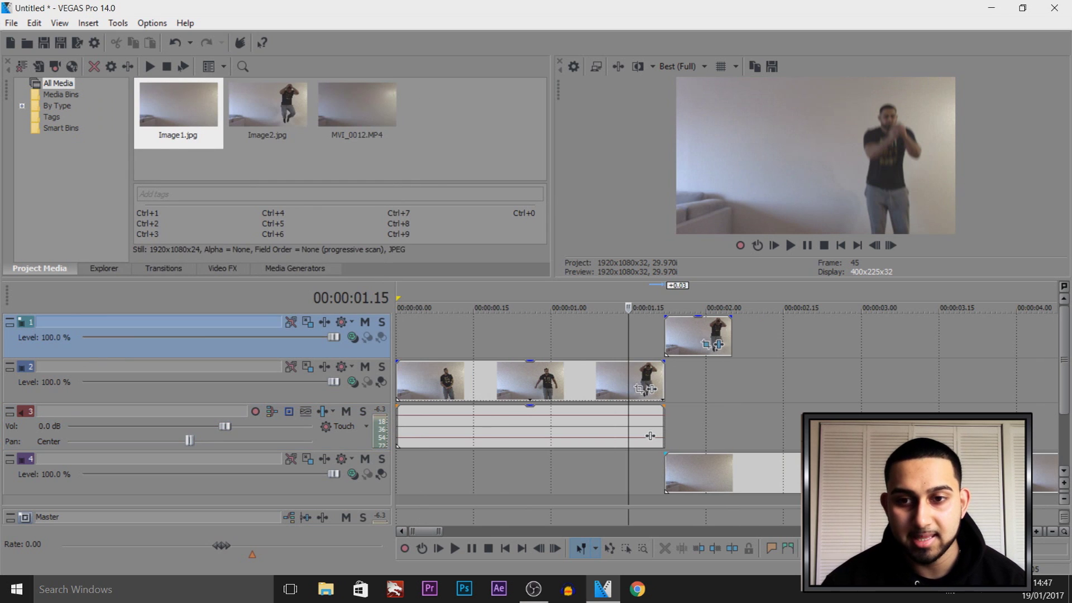
scroll(629, 339, "down", 3)
Step: Switch preview quality to Preview (Auto), then play and pause the jump sequence
left_click(695, 69)
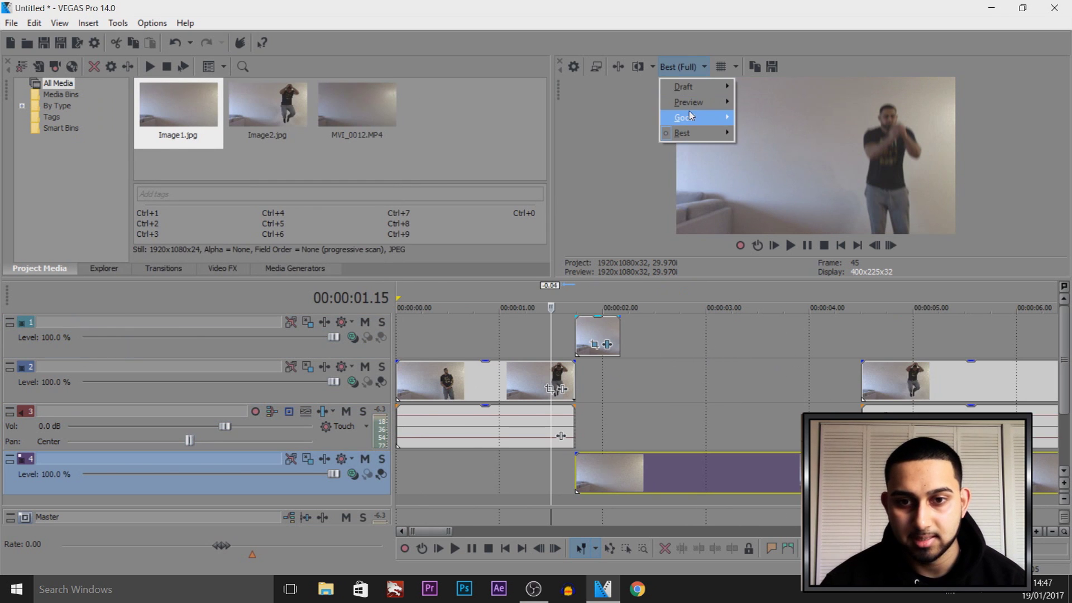
left_click(775, 104)
left_click(541, 341)
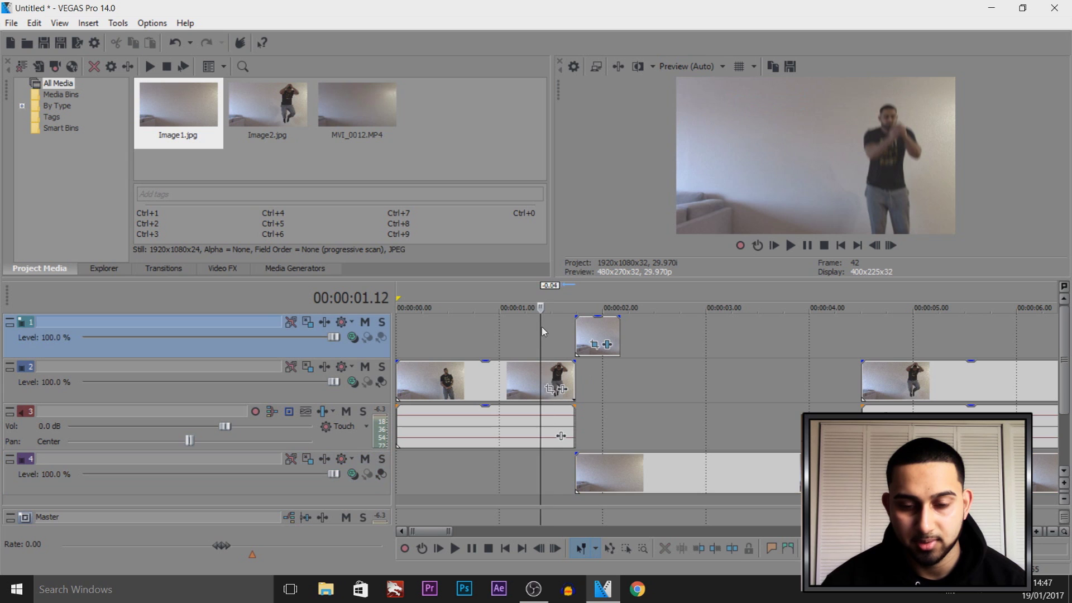
scroll(726, 391, "down", 3)
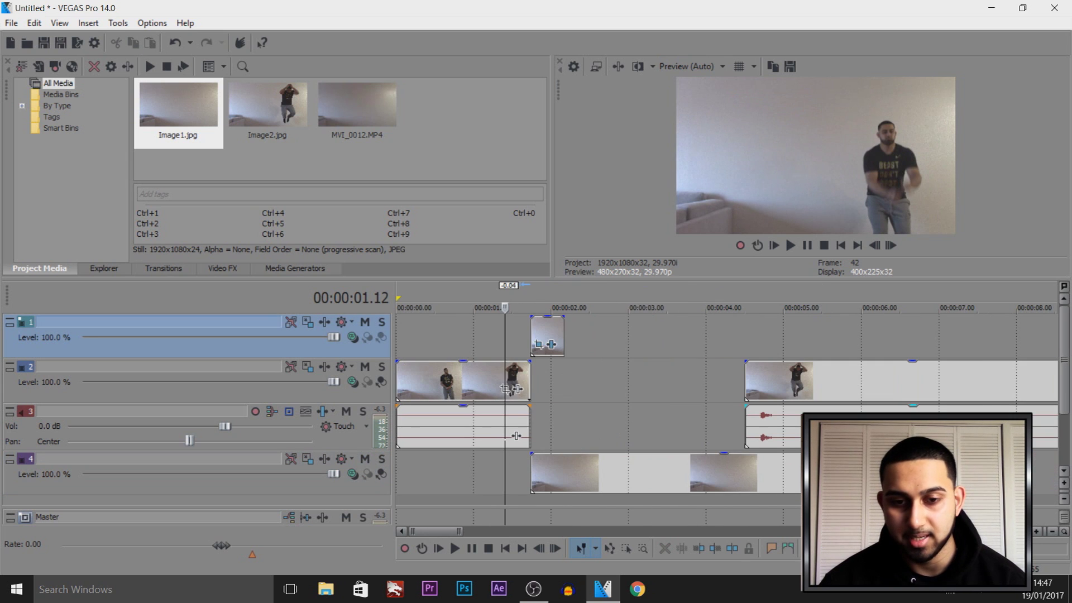
key("space")
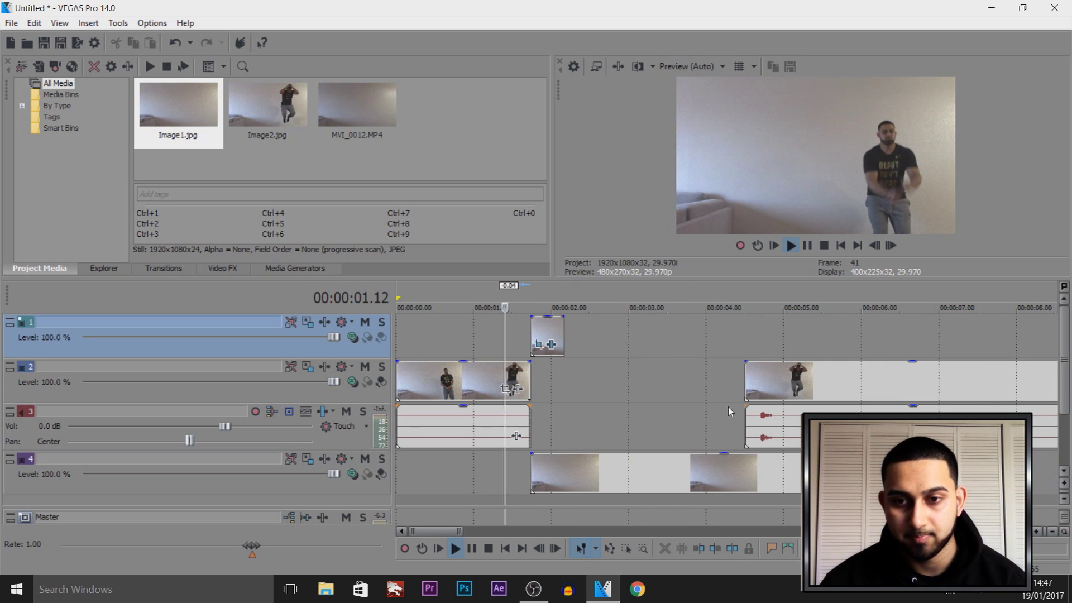
left_click(808, 245)
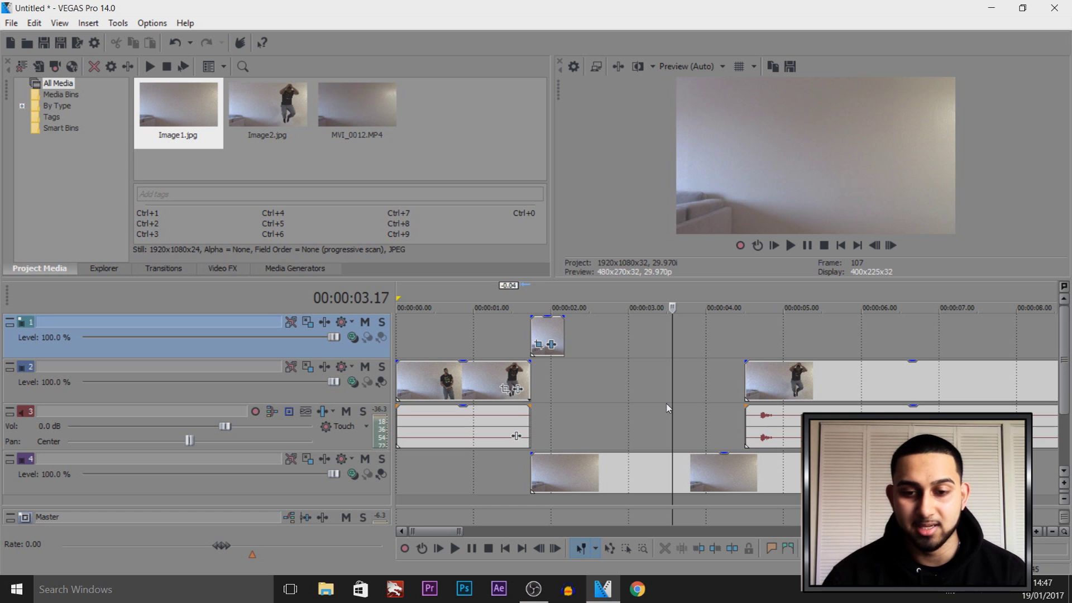
Step: Slide the later dancer clip on track 2 left behind the freeze, then cue to 00:00:02.29
left_click_drag(765, 383, 469, 382)
scroll(647, 391, "down", 3)
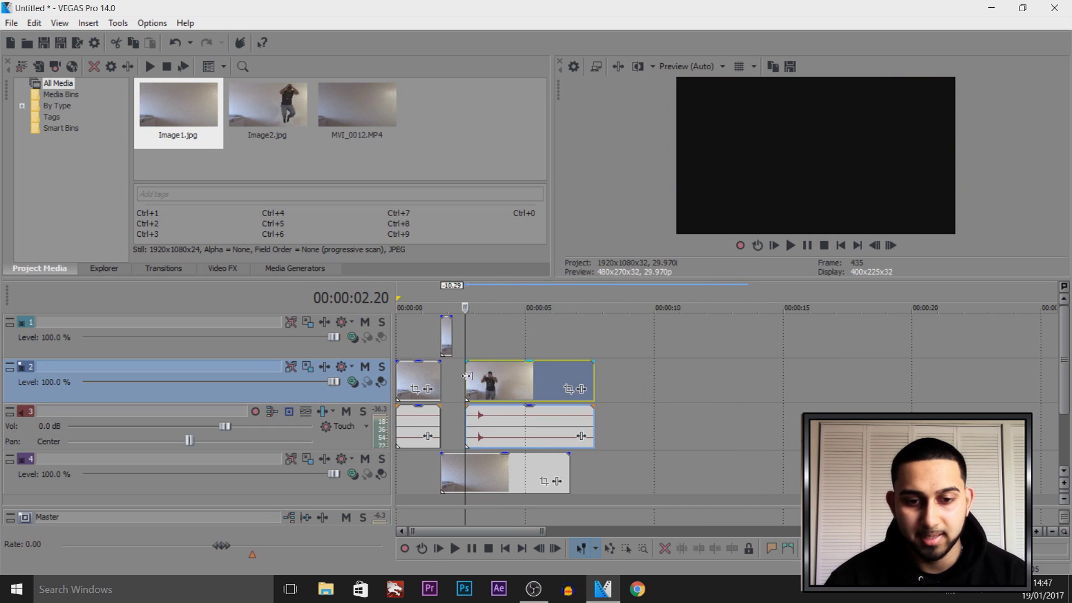
left_click(465, 383)
scroll(464, 383, "up", 5)
left_click_drag(673, 330, 705, 341)
key("Up")
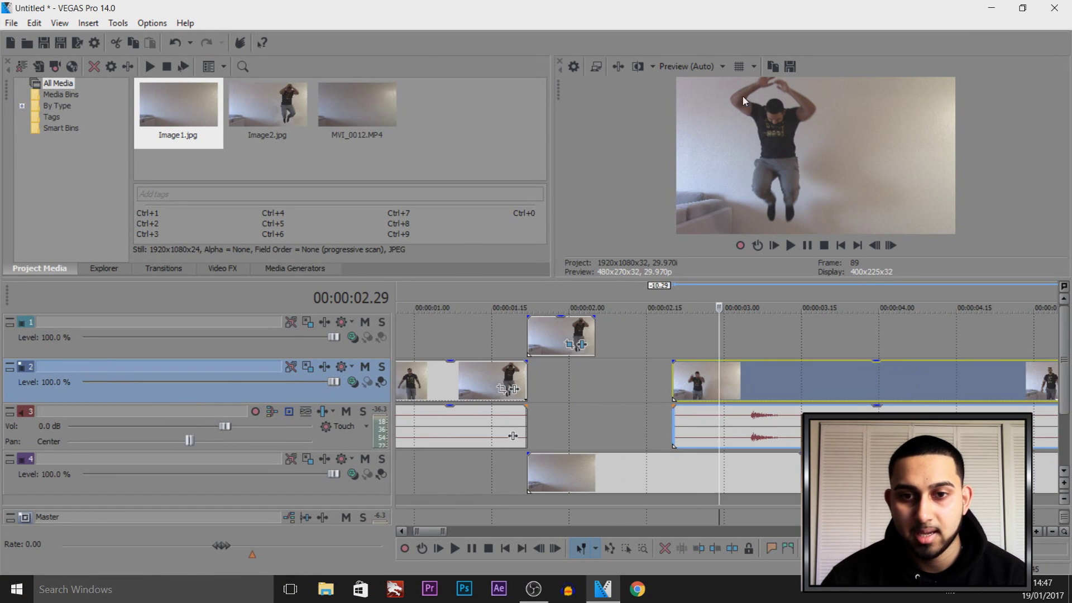
Step: Set preview quality to Best (Full) and snap the dancer clip to the playhead
left_click(704, 69)
mouse_move(698, 134)
left_click(780, 147)
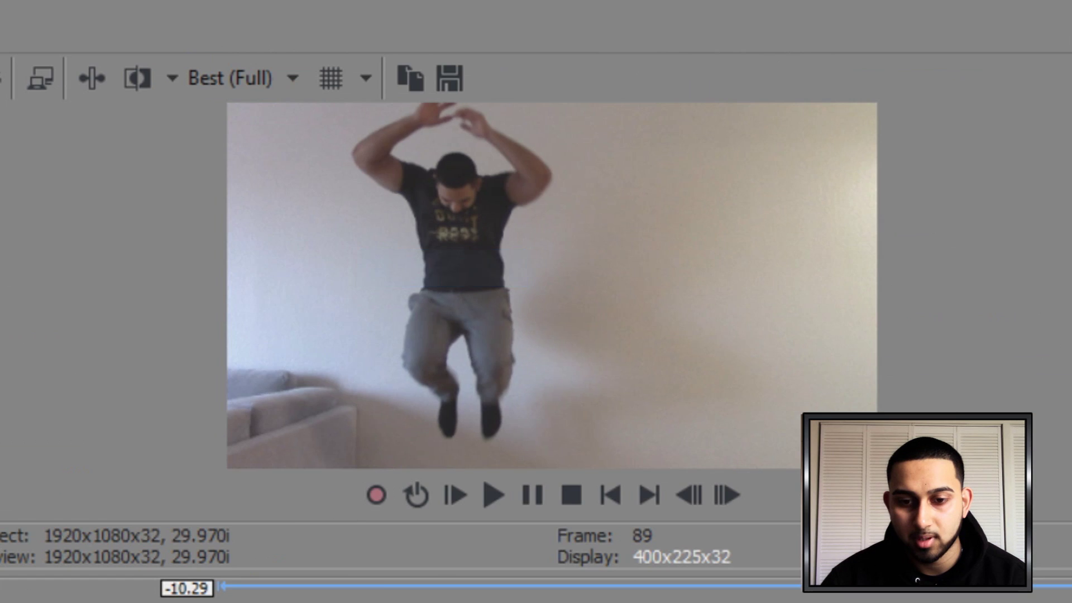
left_click_drag(674, 383, 720, 383)
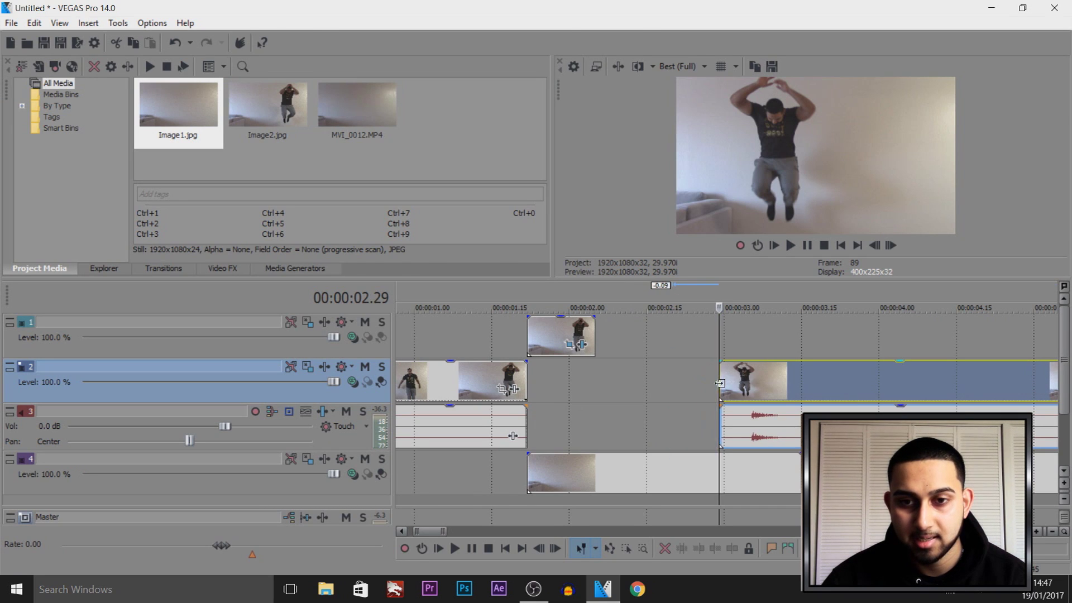
Step: Save the preview frame as snapshot Image3.jpg and place it on track 1
left_click(773, 66)
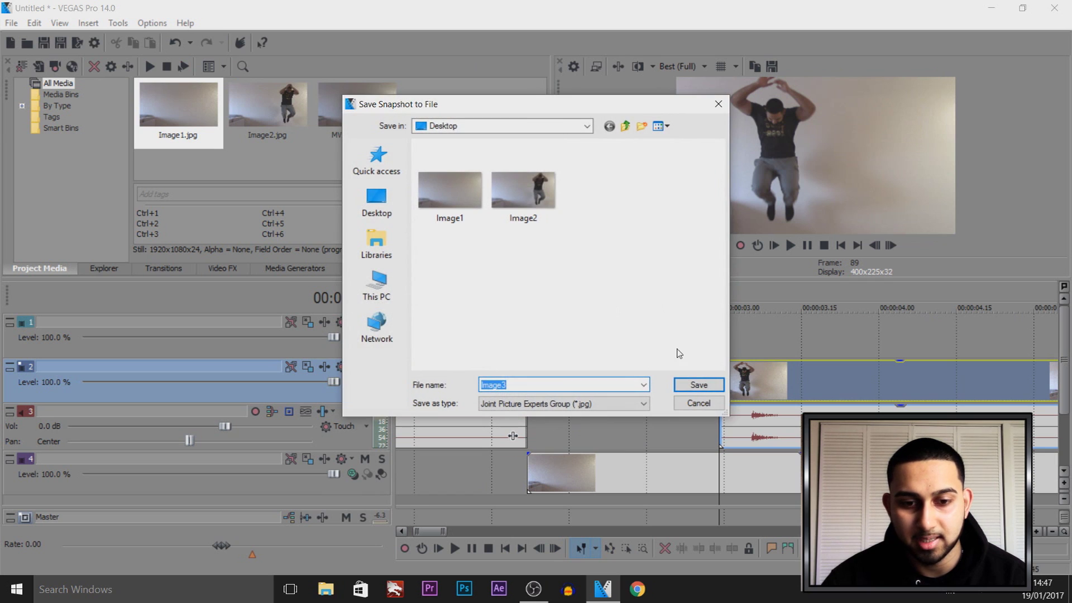
left_click(701, 384)
left_click_drag(366, 118, 664, 350)
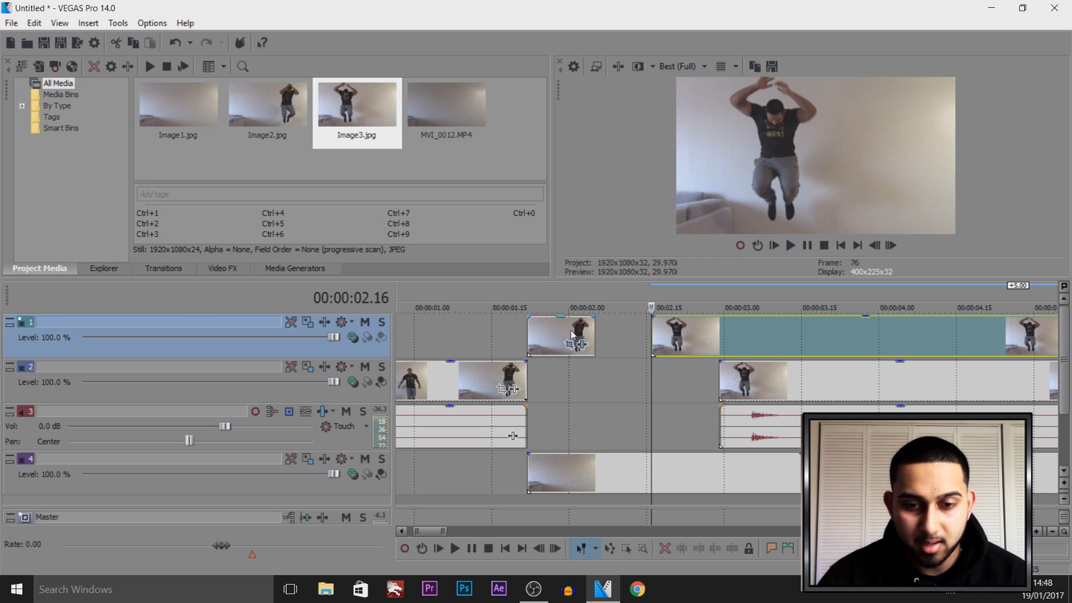
Step: Locate the freeze point near 00:00:02.14 by selecting the clips and scrubbing the jump
left_click(593, 343)
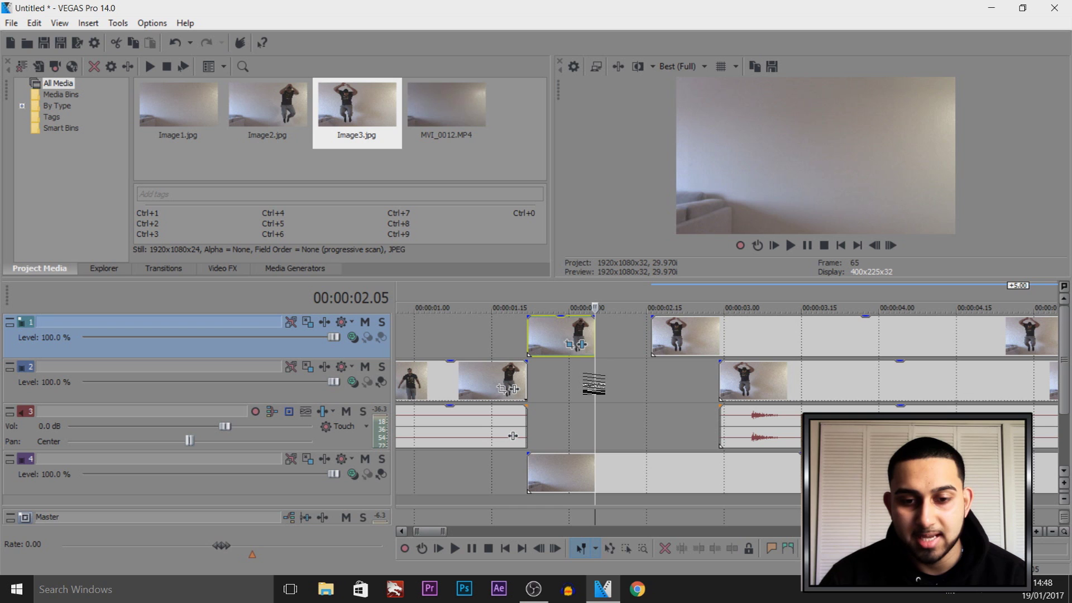
left_click_drag(595, 385, 706, 377)
left_click(750, 340)
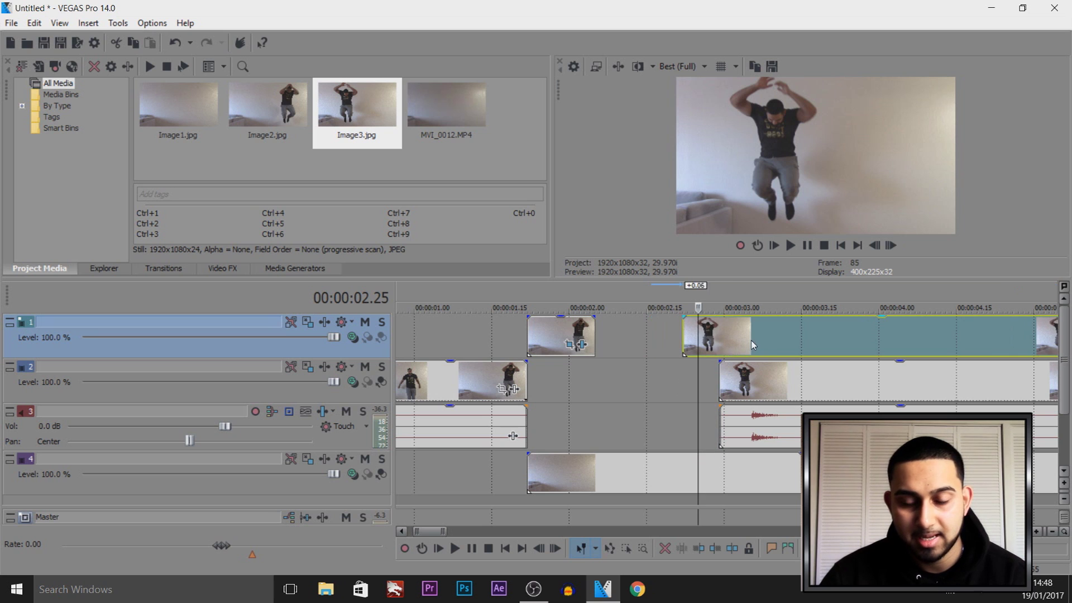
scroll(699, 335, "down", 2)
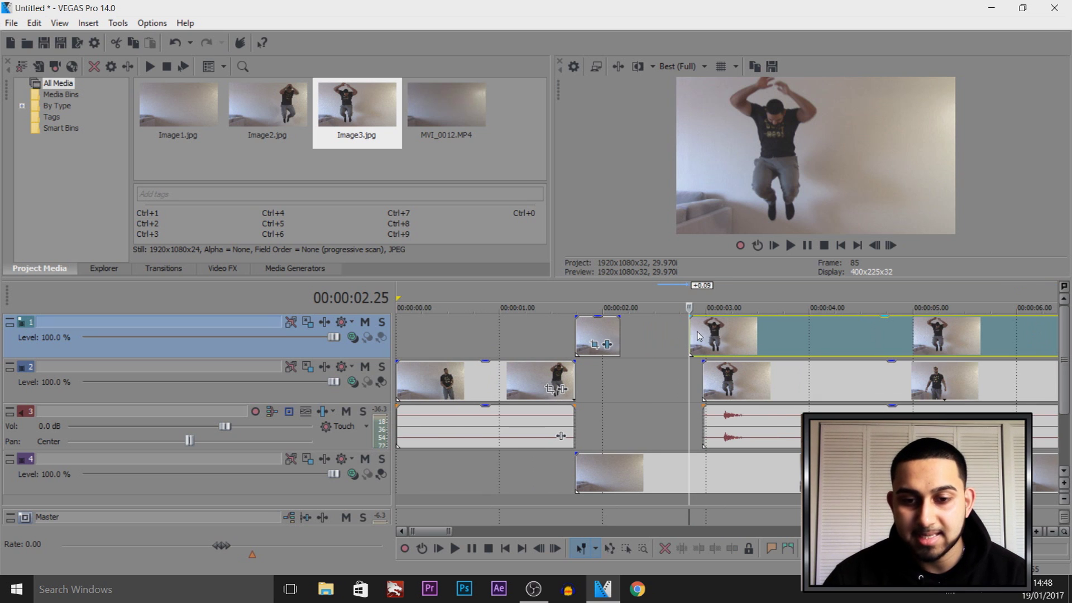
scroll(729, 385, "down", 2)
left_click(749, 373)
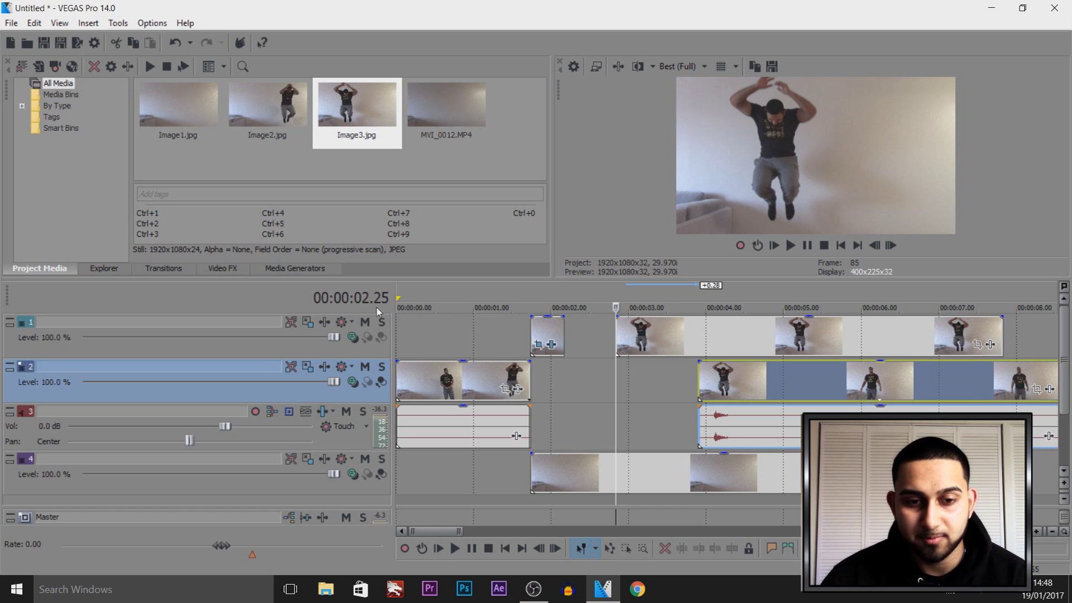
left_click_drag(623, 387, 642, 385)
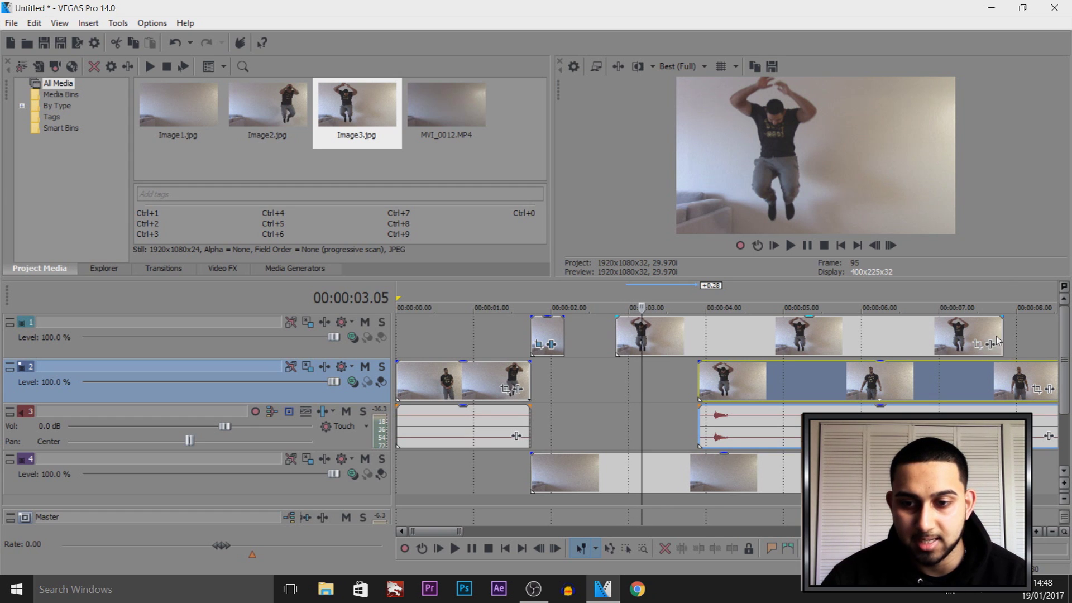
Step: Trim Image3 back to the playhead and slide the jump clip to start there
left_click_drag(1002, 333, 643, 332)
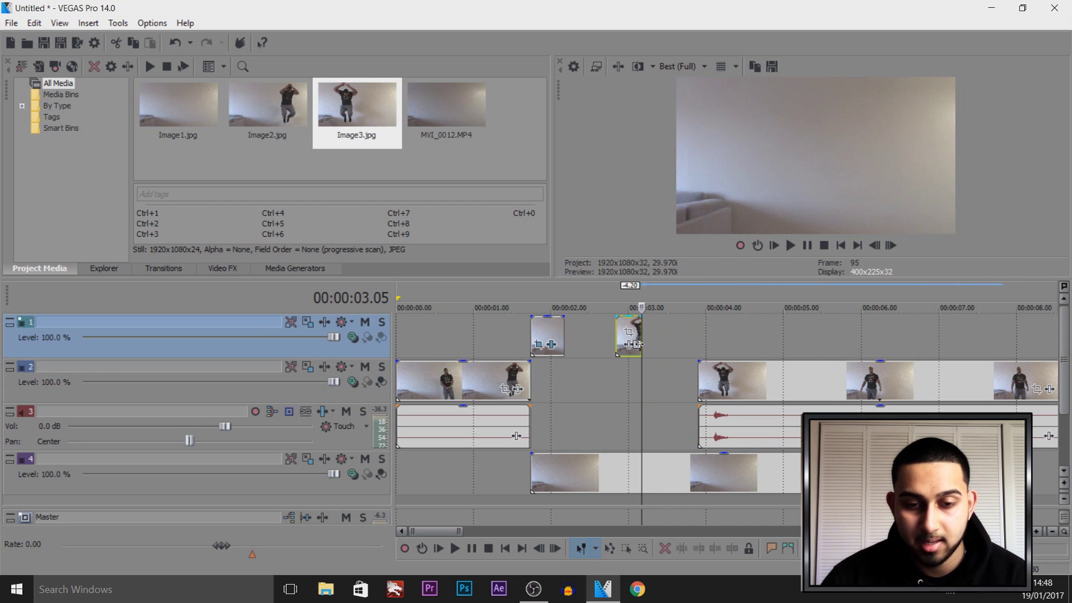
scroll(775, 393, "up", 2)
left_click_drag(835, 382, 761, 388)
left_click(684, 379)
left_click(691, 378)
mouse_move(692, 379)
left_mouse_down()
mouse_move(733, 379)
mouse_move(705, 373)
left_mouse_up()
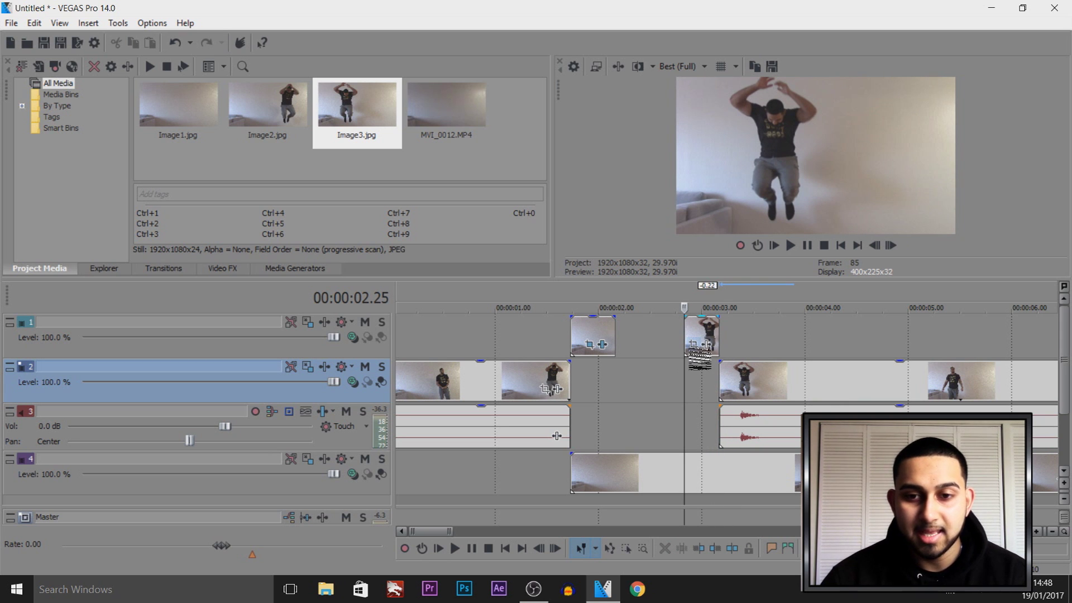
left_click(693, 345)
Step: Maximize the Pan/Crop window, enable Mask, and select the Anchor Creation Tool
left_click_drag(260, 96, 176, 27)
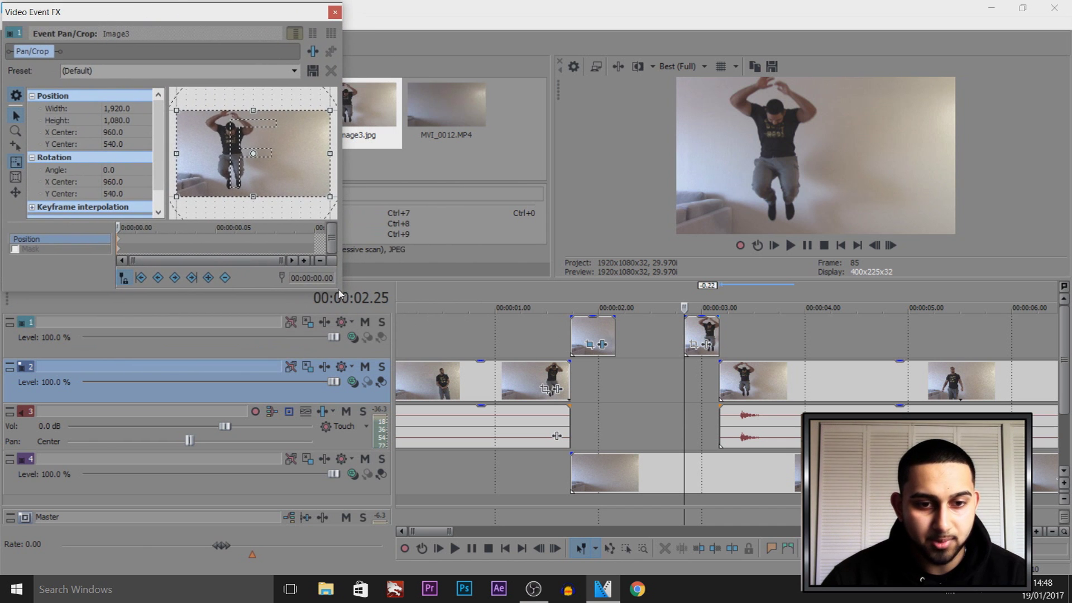
left_click_drag(338, 290, 1066, 578)
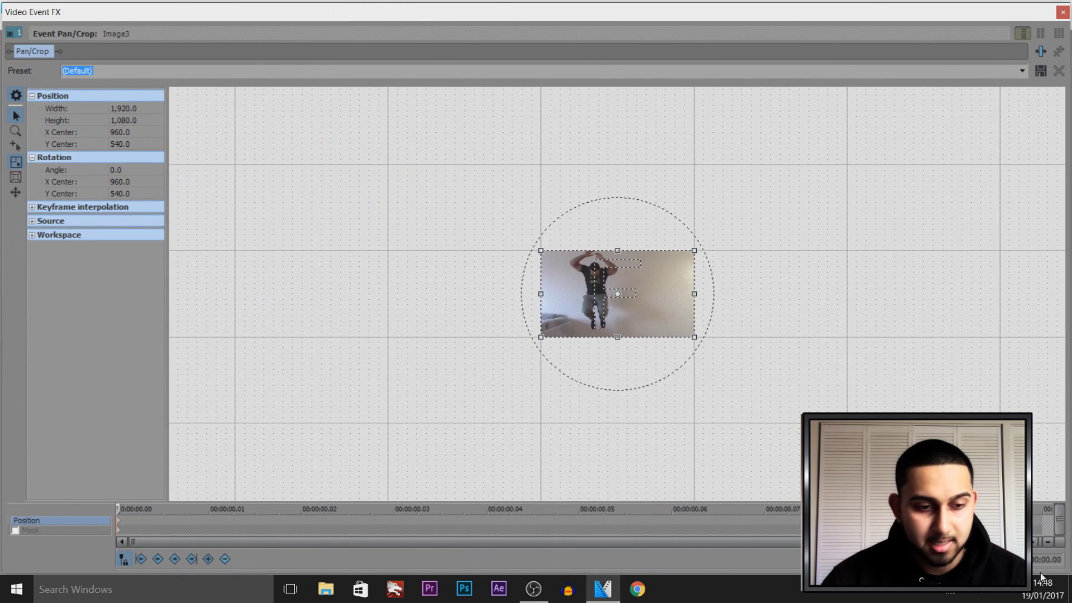
left_click(15, 531)
left_click(16, 115)
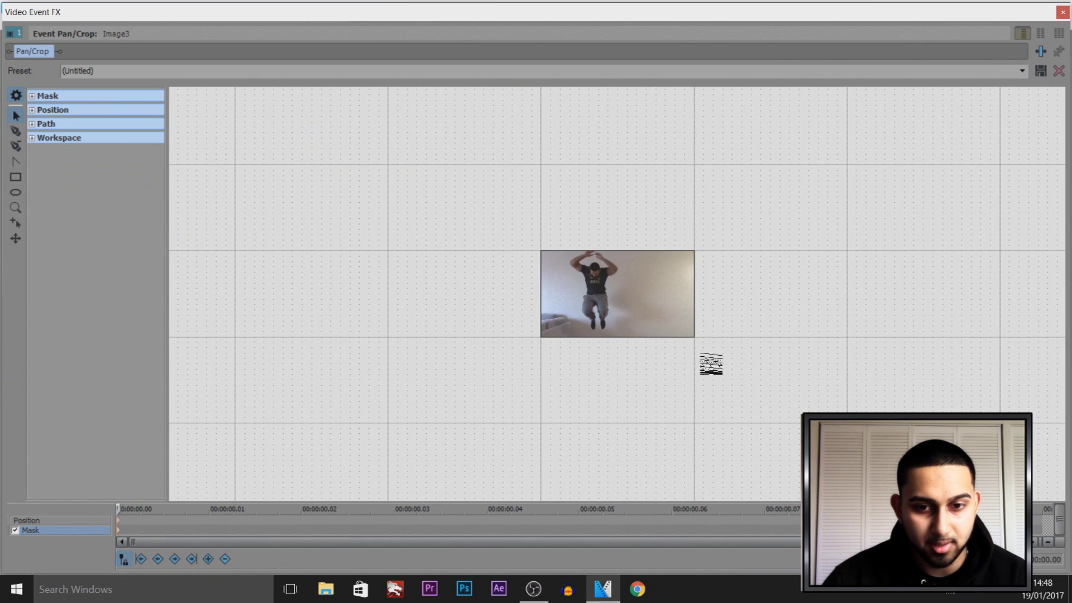
scroll(737, 364, "up", 6)
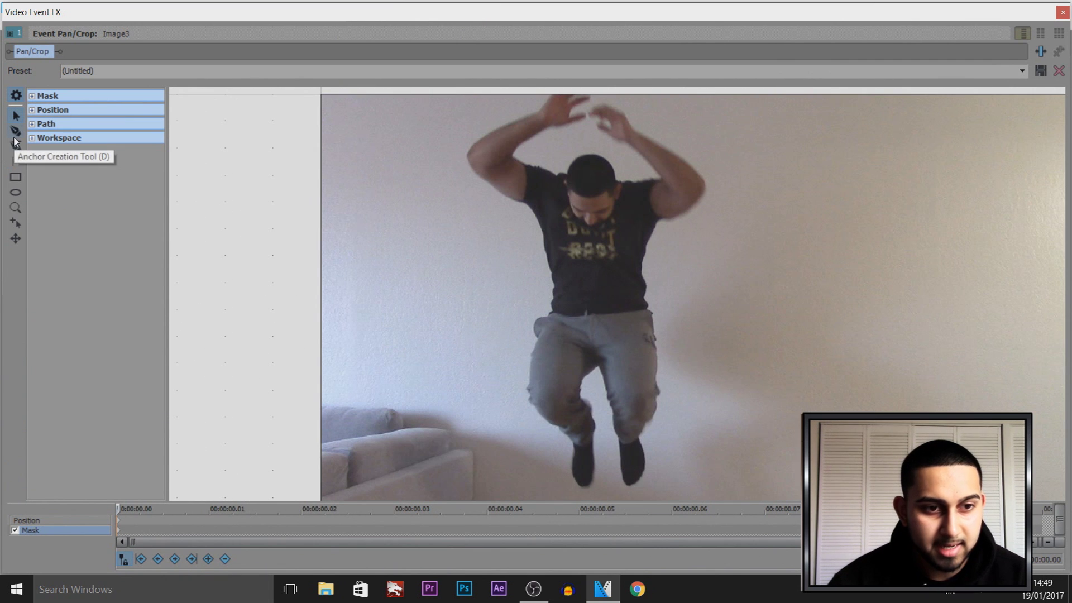
left_click(15, 136)
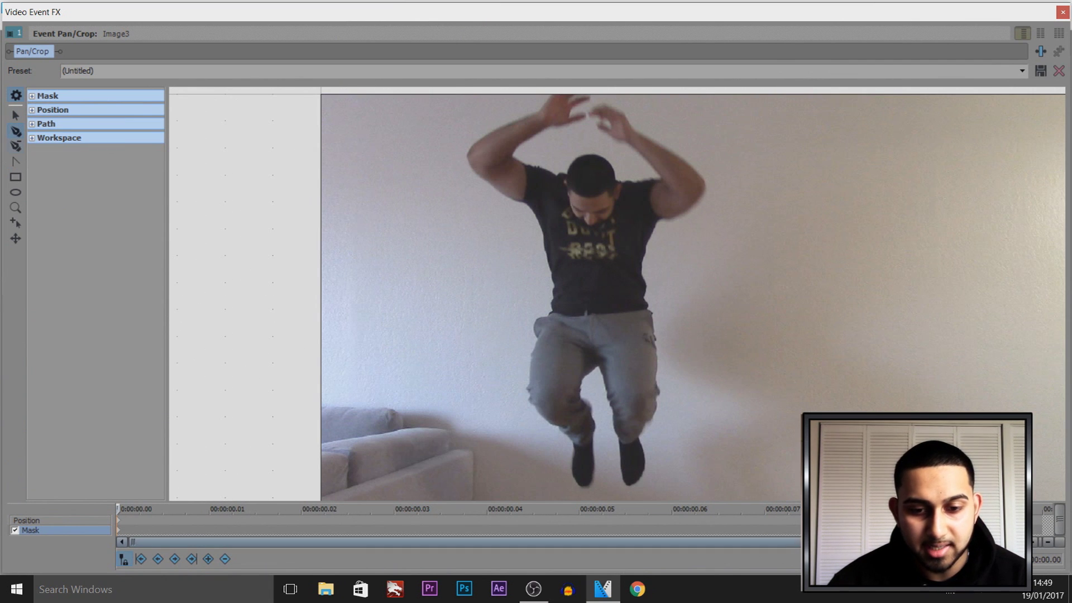
Step: Place mask anchors from the right foot up the shirt, shoulder, arm and above the hands
left_click(641, 480)
left_click(648, 469)
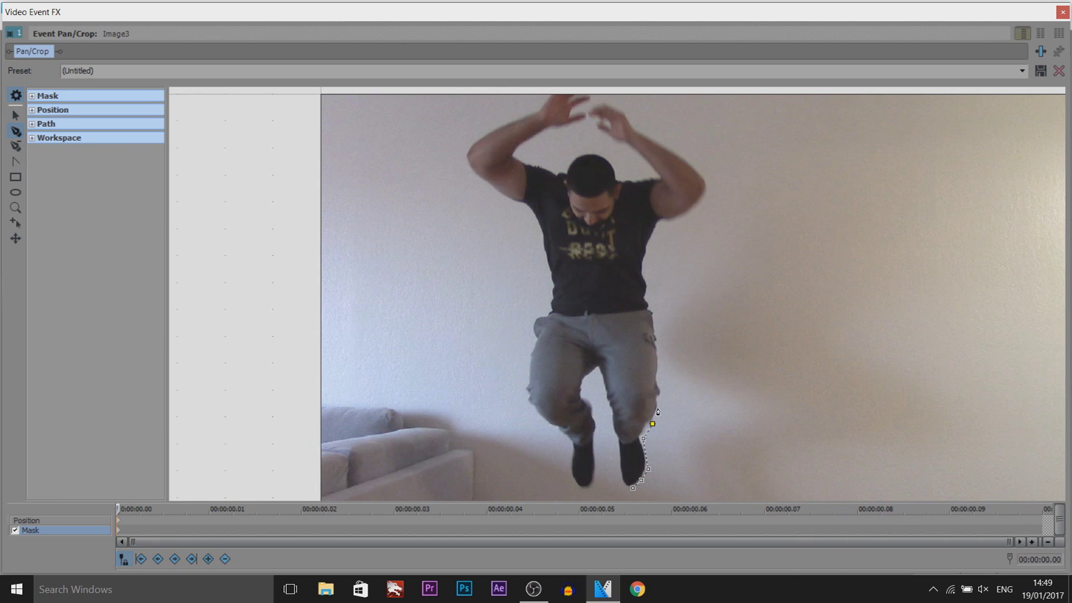
left_click(648, 293)
left_click(649, 275)
left_click(681, 222)
left_click(691, 211)
left_click(705, 202)
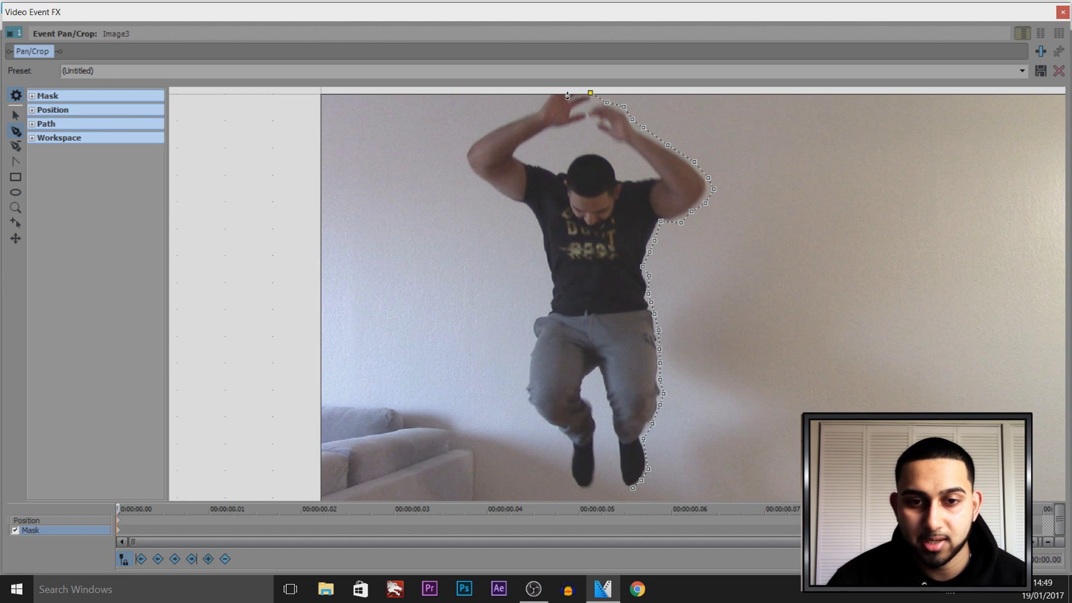
left_click(548, 91)
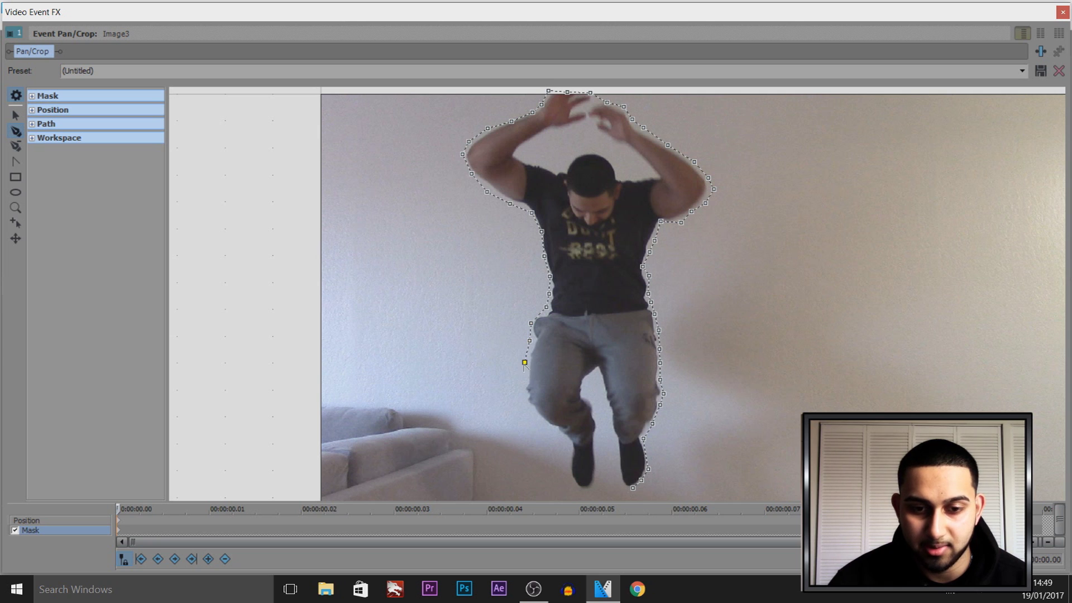
Step: Add anchors down the left leg and inside the right leg, close the mask, and close Pan/Crop
left_click(525, 383)
left_click(526, 401)
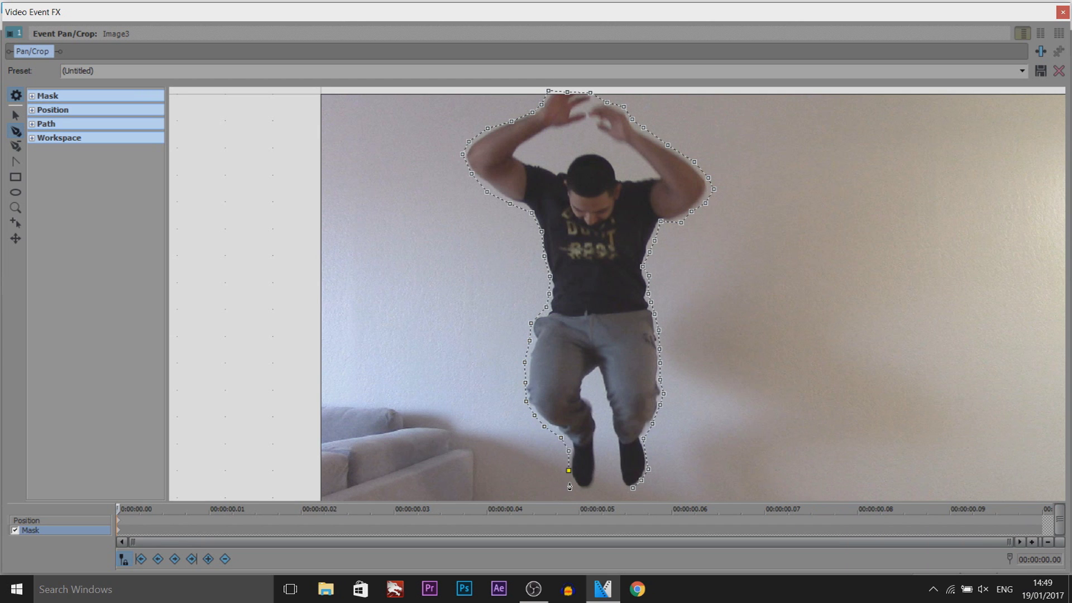
left_click(584, 391)
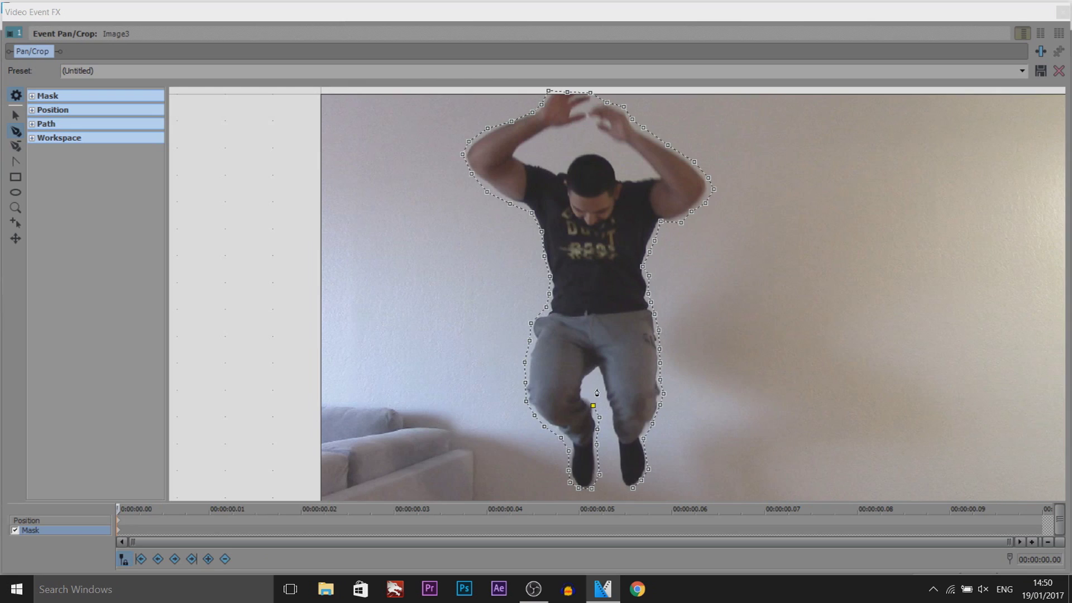
left_click(616, 443)
left_click(618, 460)
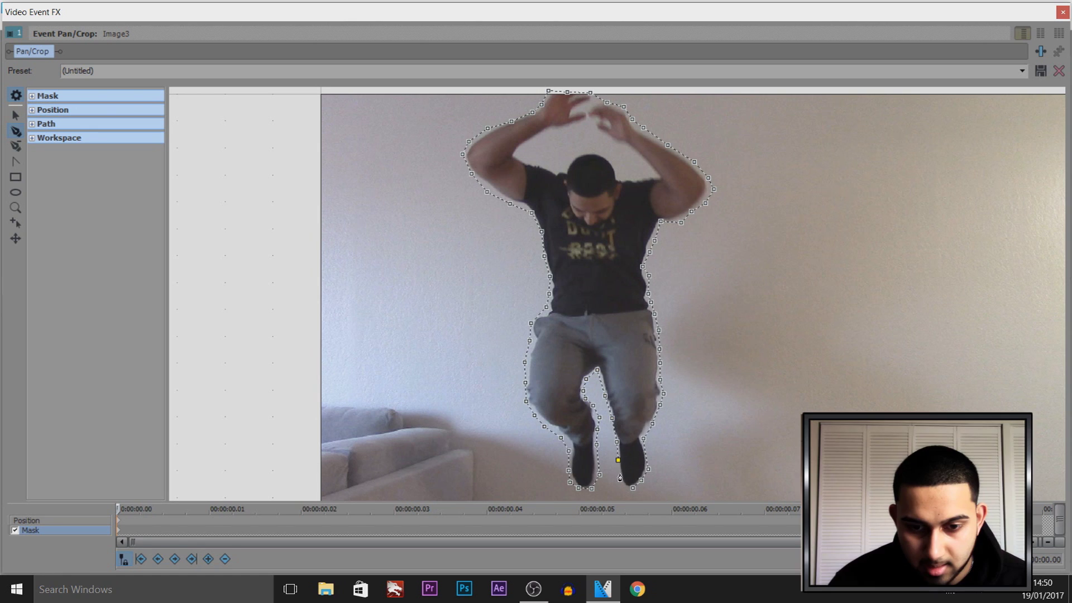
left_click(633, 488)
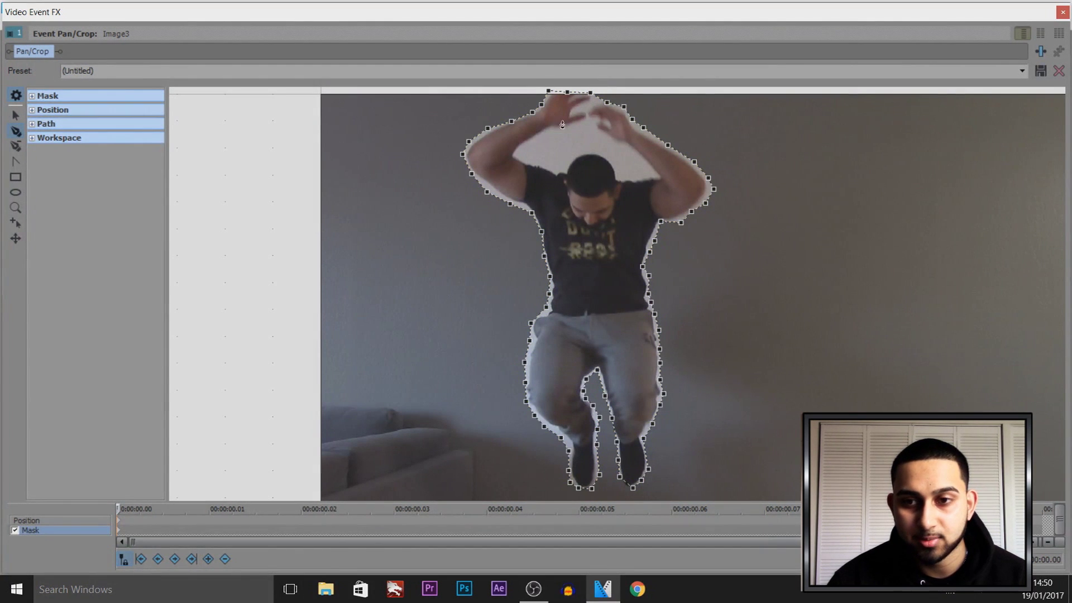
left_click(1063, 13)
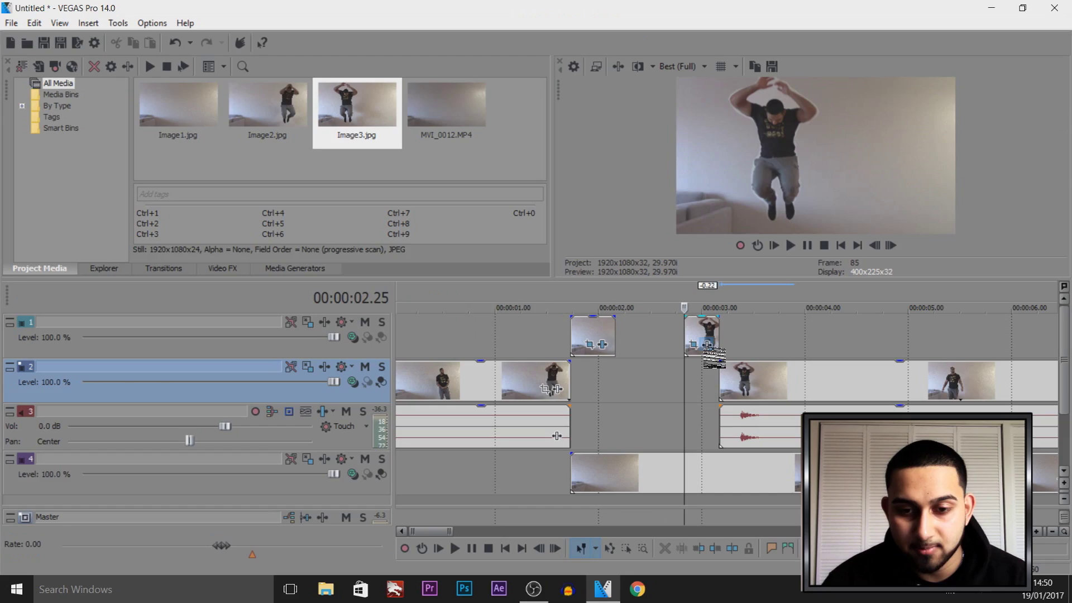
Step: Add VEGAS Linear Blur and VEGAS Pinch/Punch to Image3's event effect chain
left_click(708, 344)
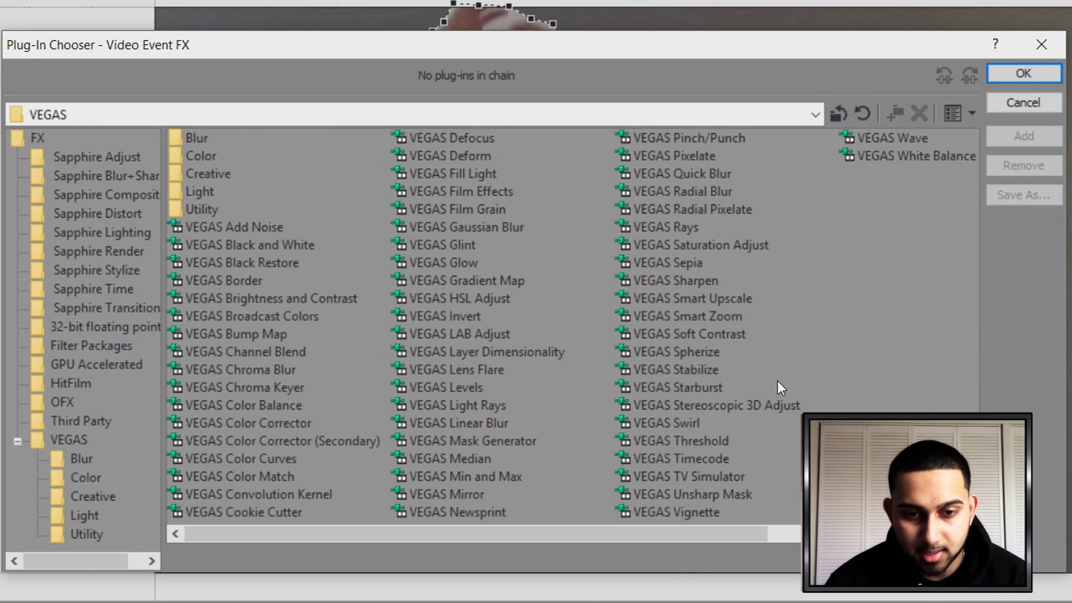
double_click(481, 426)
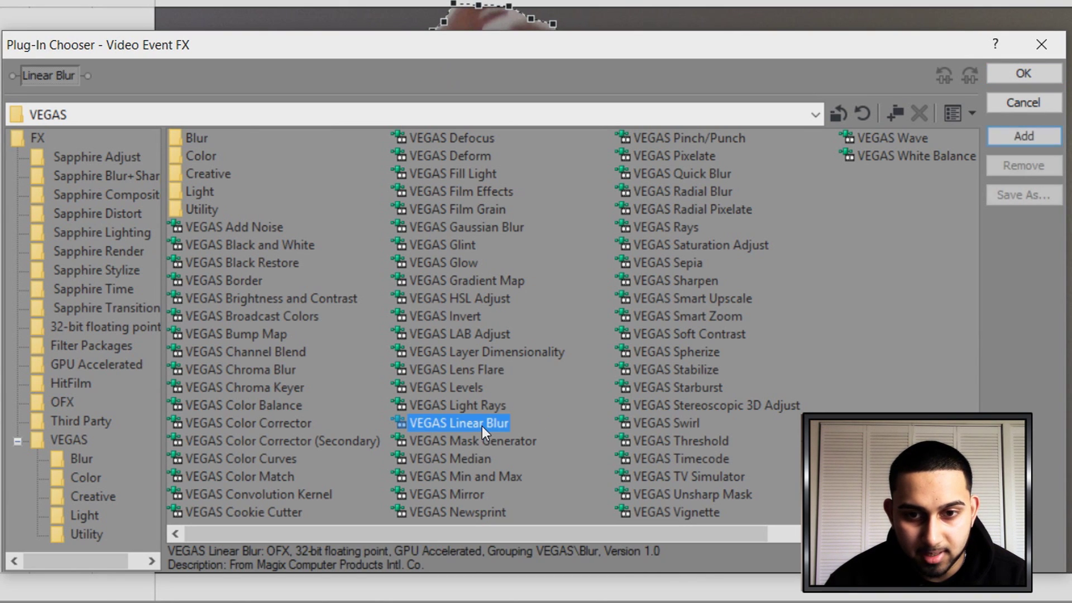
double_click(704, 138)
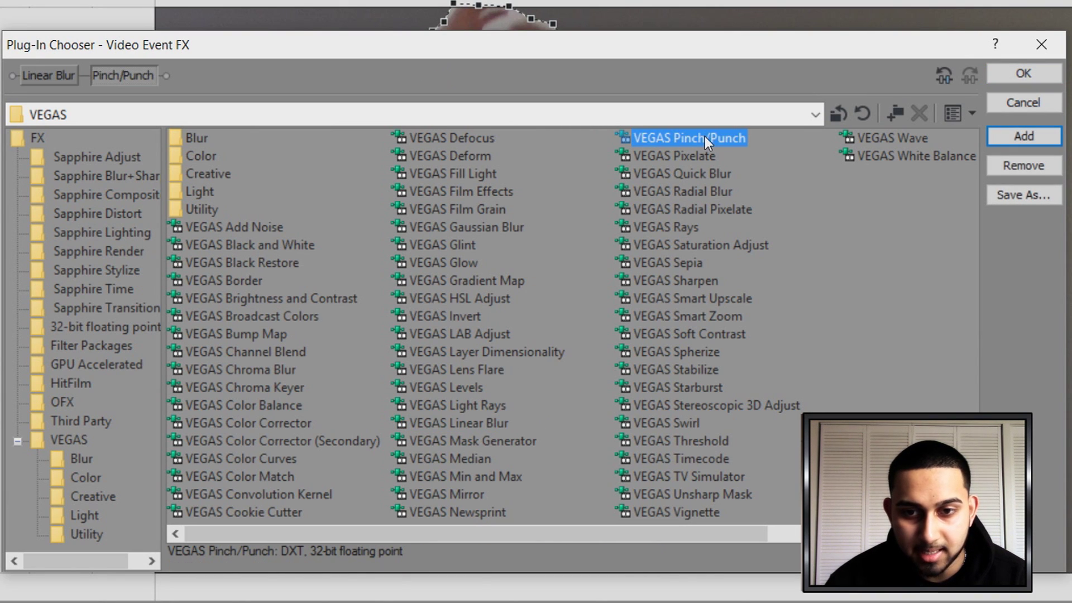
left_click(1024, 73)
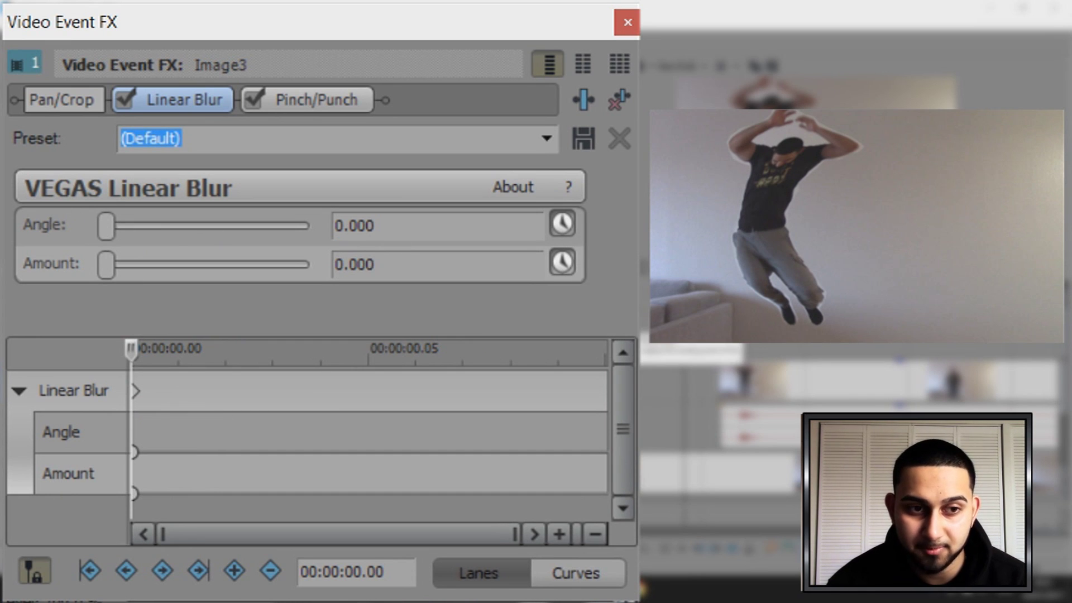
Step: At frame 0, set Image3's Linear Blur Angle to 150 and Amount to 1.000
left_click(494, 220)
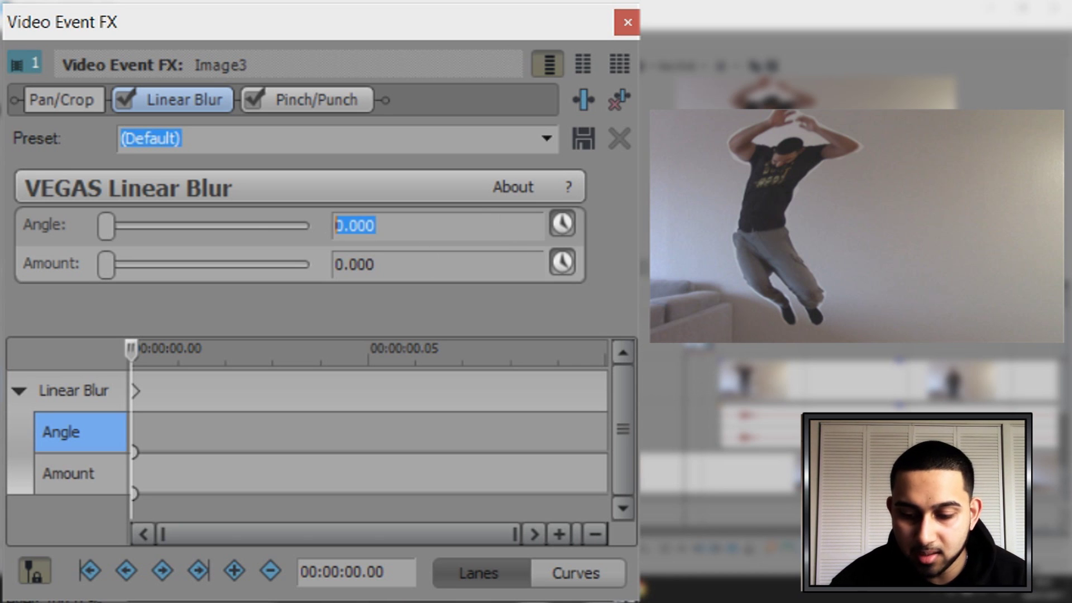
type("151")
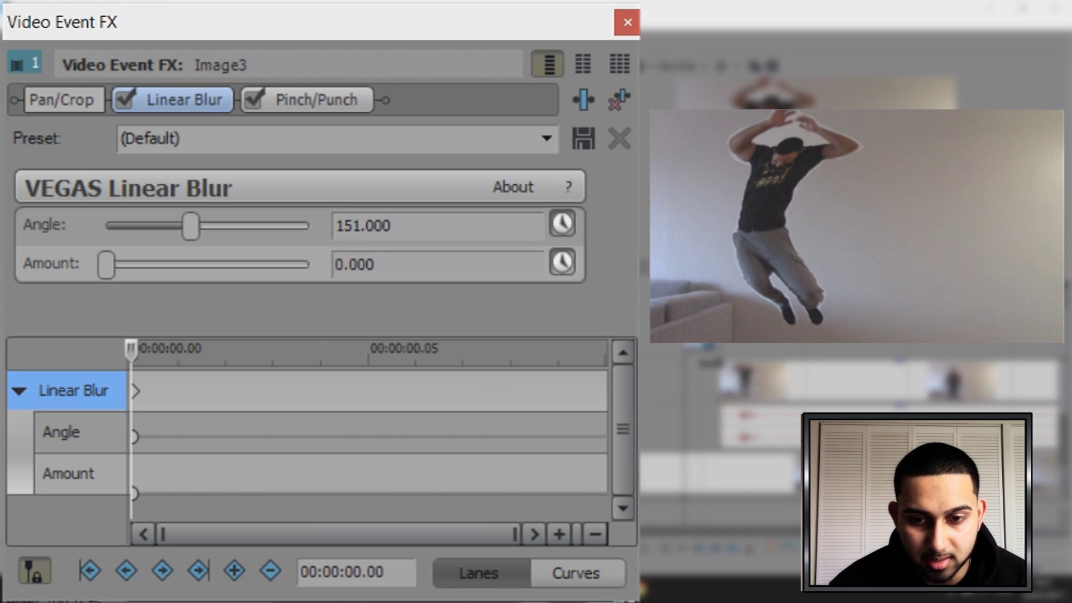
left_click_drag(190, 226, 191, 297)
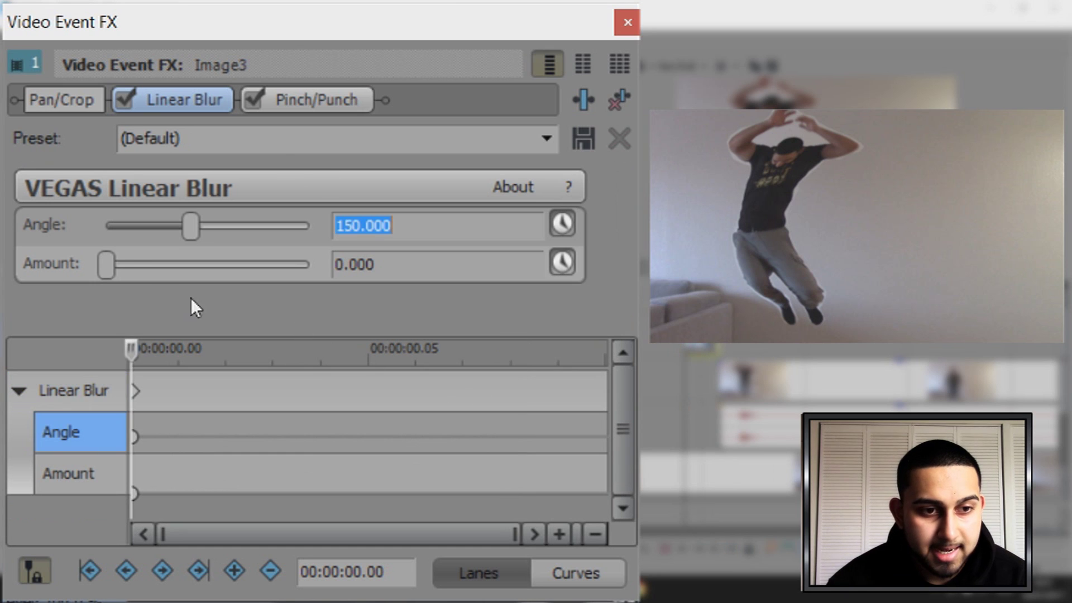
left_click_drag(107, 264, 461, 271)
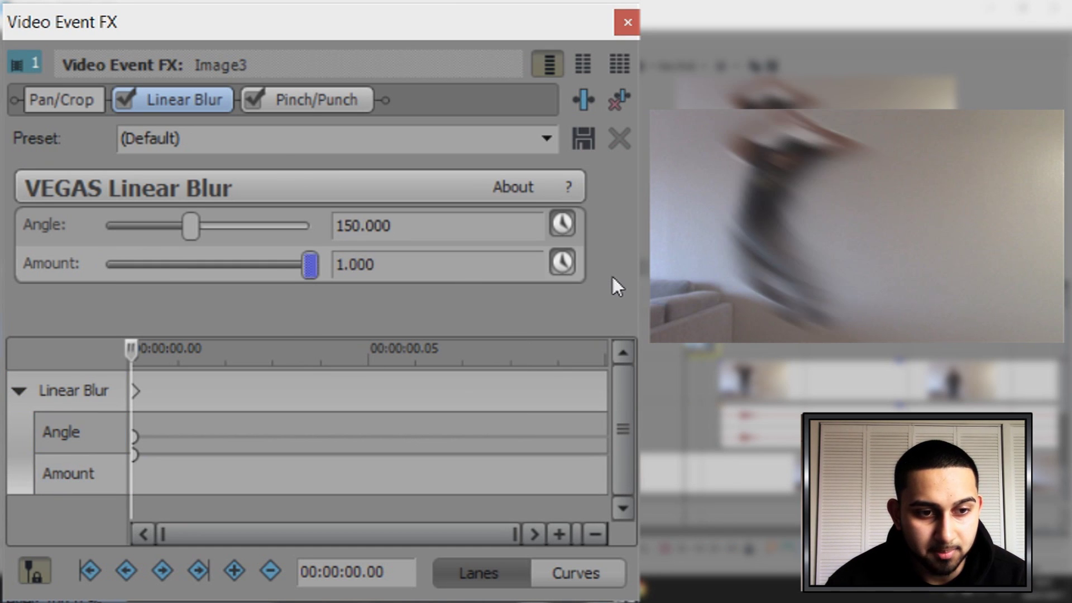
Step: At the effect's last frame, set the blur Amount to 0 and Angle to 0
left_click_drag(131, 348, 608, 385)
left_click(607, 385)
left_click_drag(312, 272, 34, 254)
left_click_drag(203, 226, 106, 226)
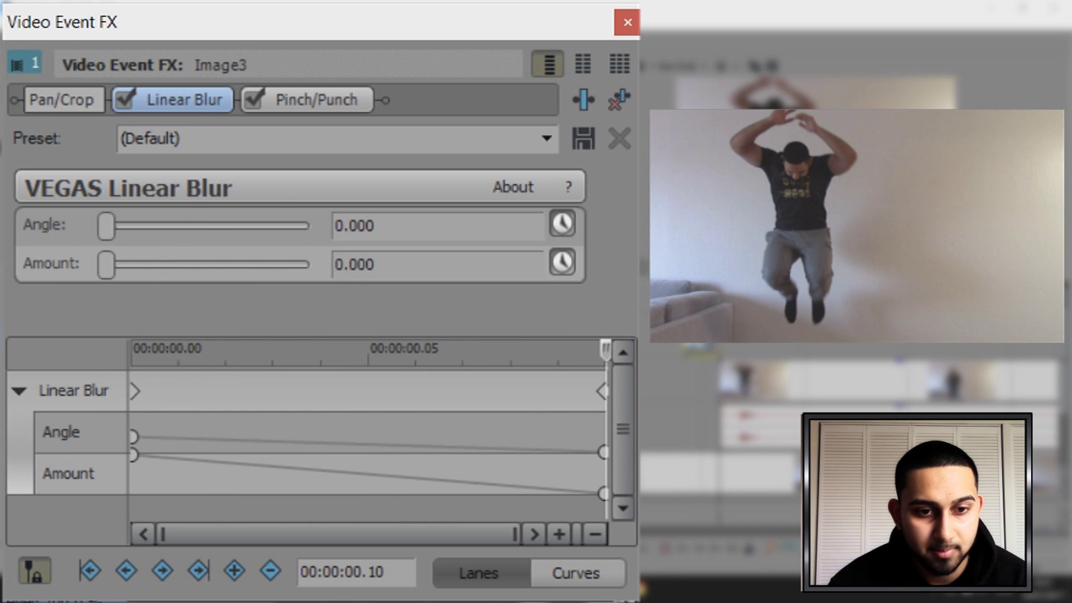
left_click(316, 101)
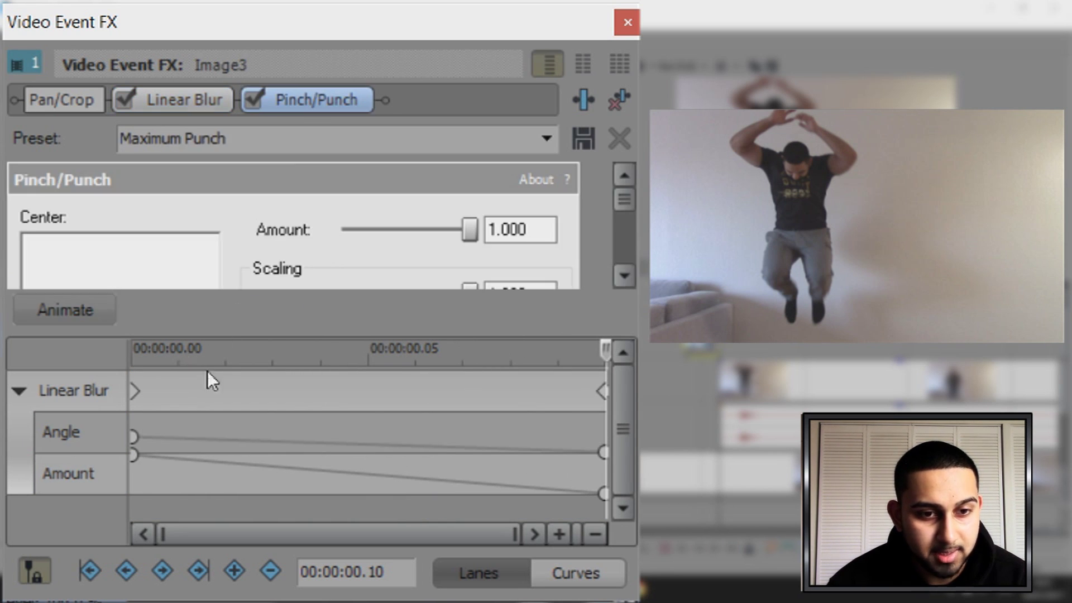
Step: Keyframe Image3's Pinch/Punch from Maximum Punch to Amount -1.000, Horizontal 0.000 at 0.10 s
left_click_drag(605, 351, 105, 333)
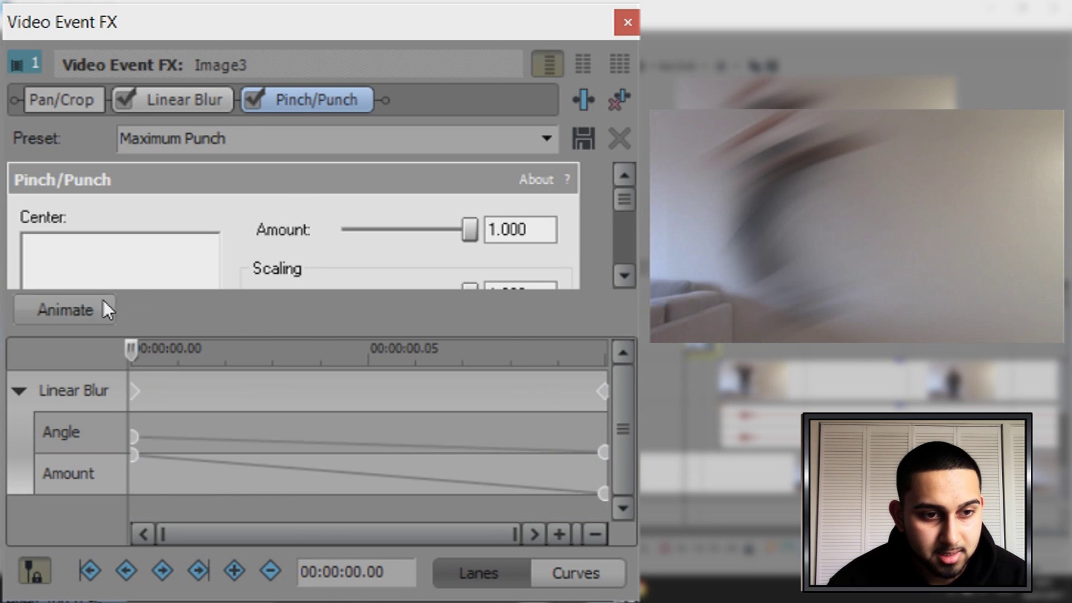
left_click(89, 310)
left_click_drag(624, 205, 605, 300)
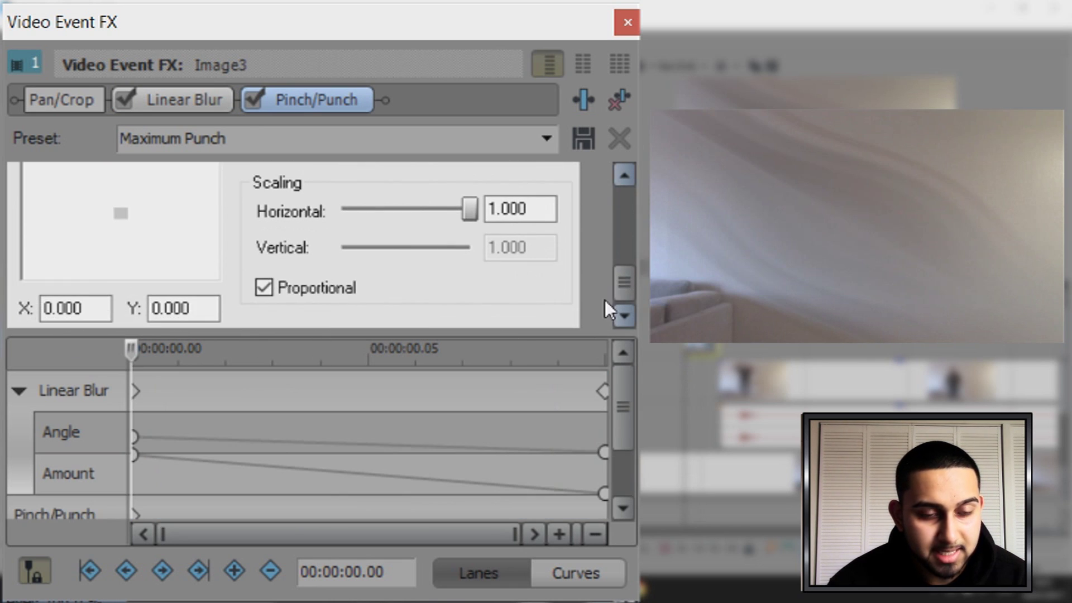
left_click(624, 473)
scroll(617, 491, "up", 1)
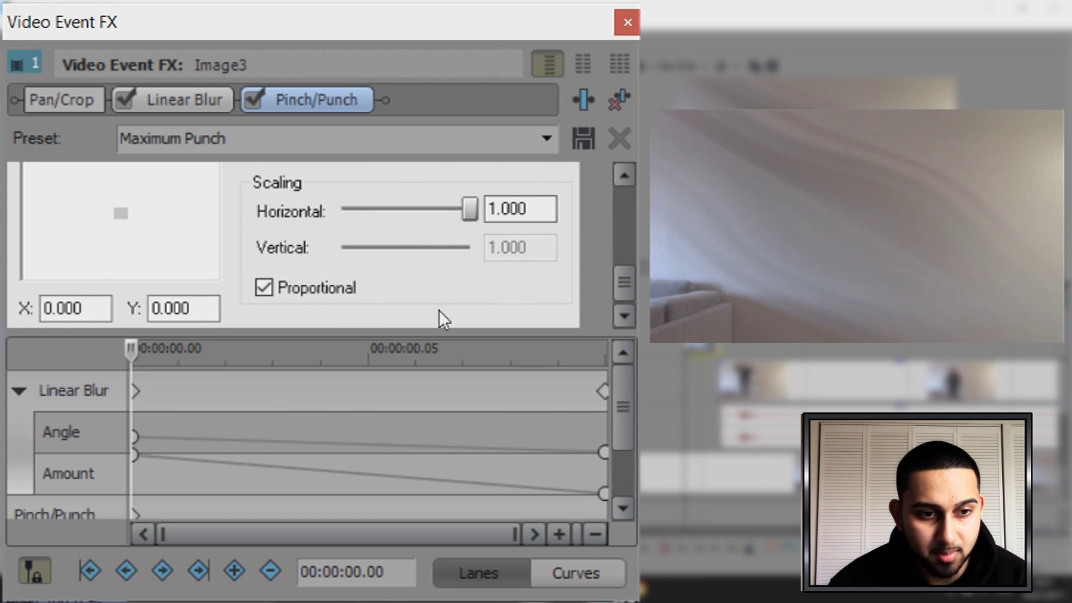
left_click_drag(128, 351, 615, 380)
left_click_drag(468, 209, 79, 187)
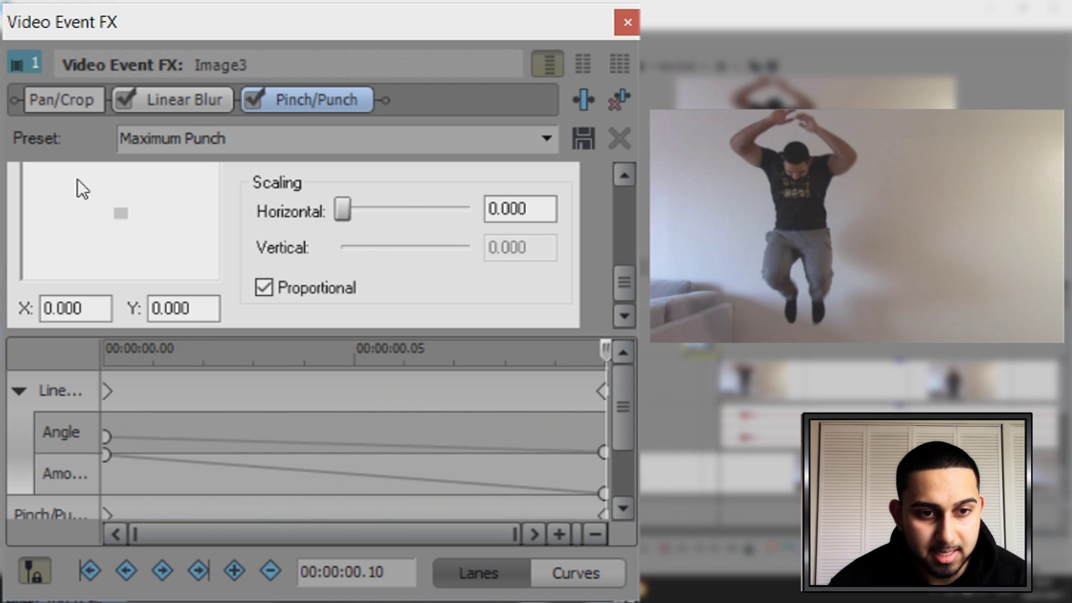
scroll(570, 193, "up", 3)
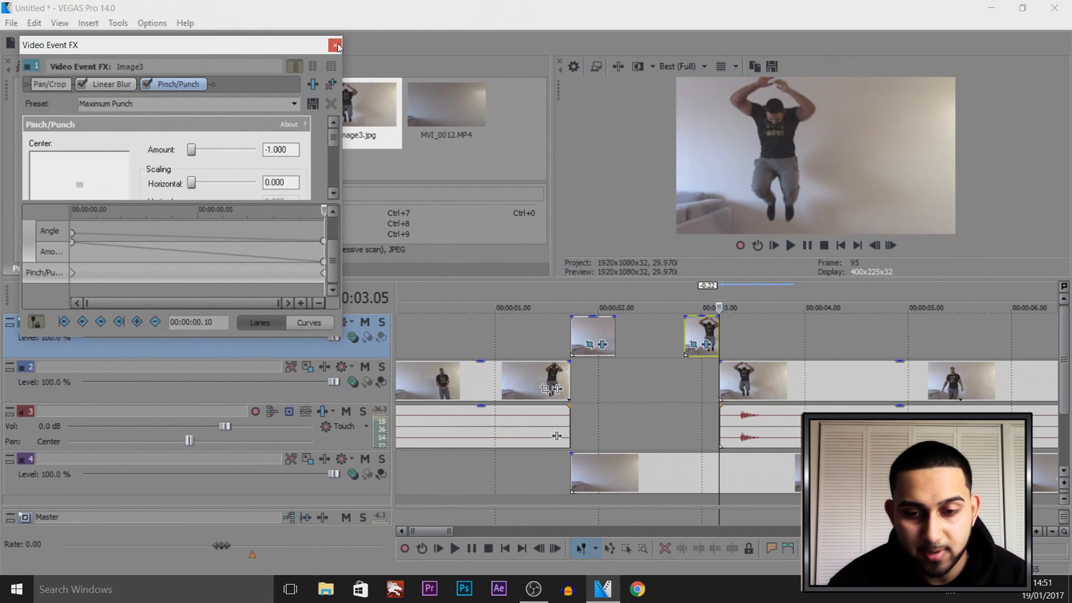
left_click(335, 45)
Step: Play from 00:00:02.21, then switch preview quality to Preview (Auto)
left_click(672, 391)
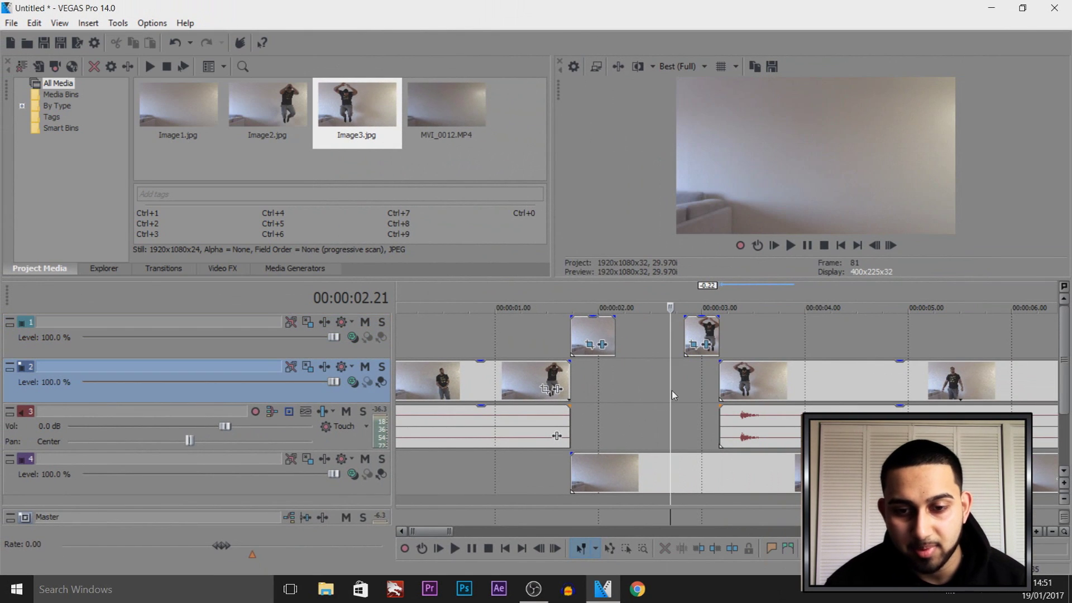
key("space")
key("space")
left_click(677, 67)
mouse_move(692, 105)
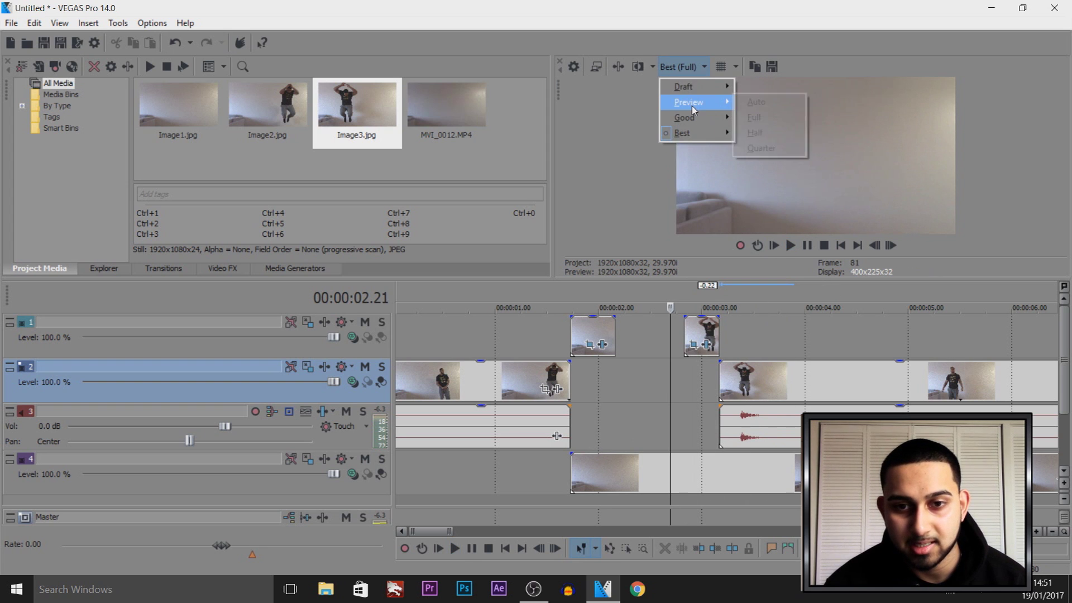
left_click(759, 103)
Step: Play back the two-freeze jump from around 00:00:02.15 and stop near 00:00:03.05
left_click(643, 387)
key("space")
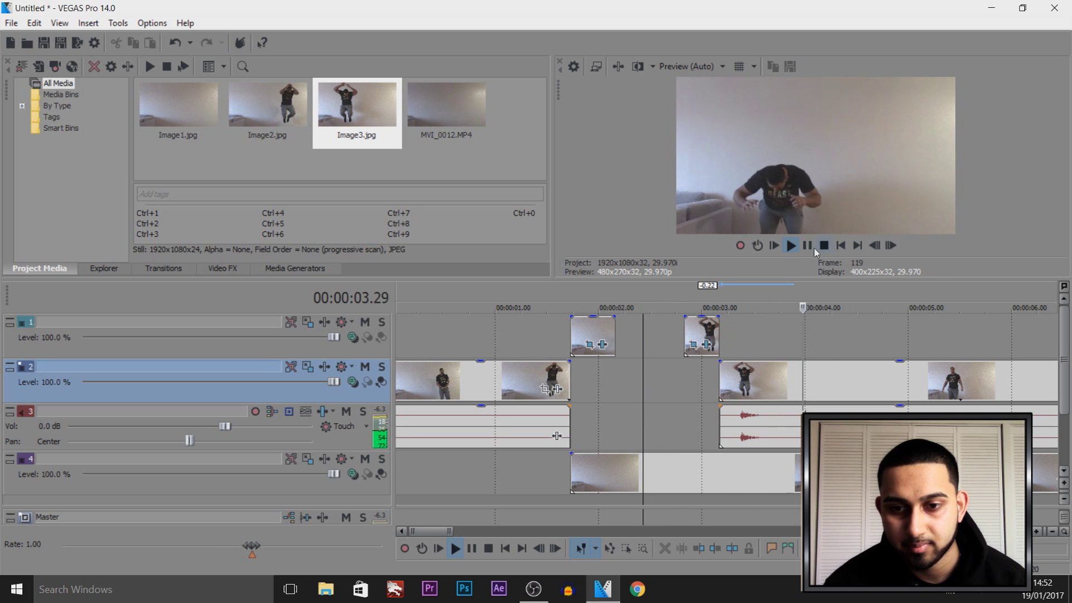
left_click(675, 386)
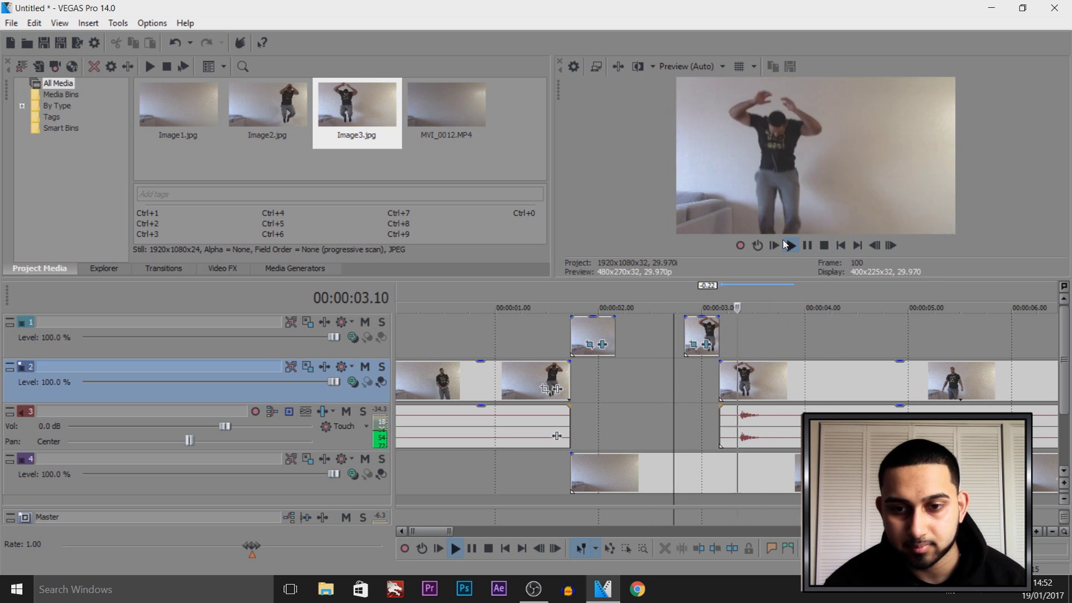
left_click(475, 337)
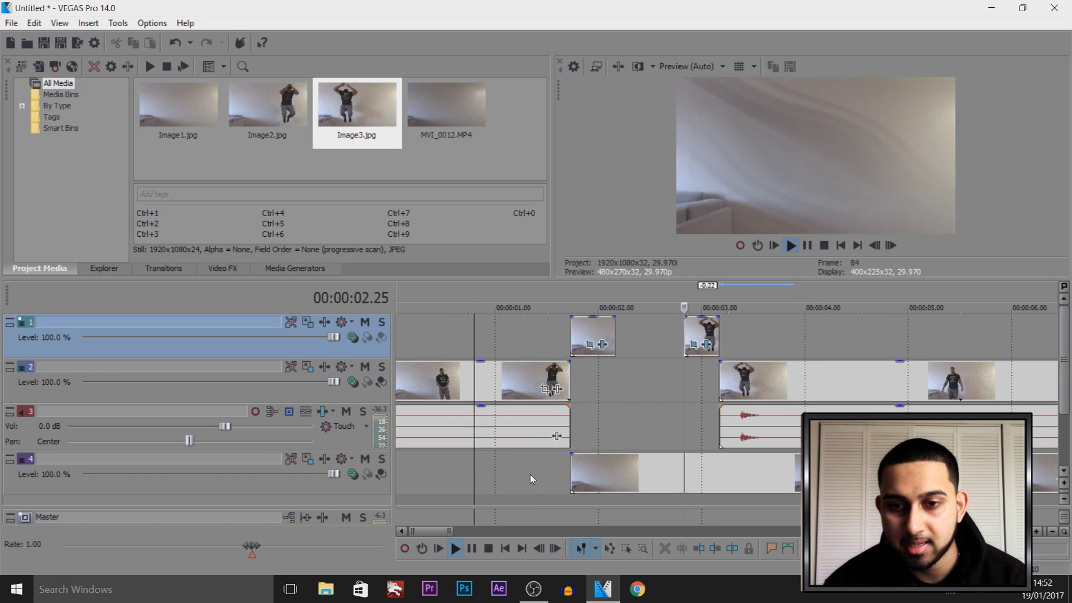
key("space")
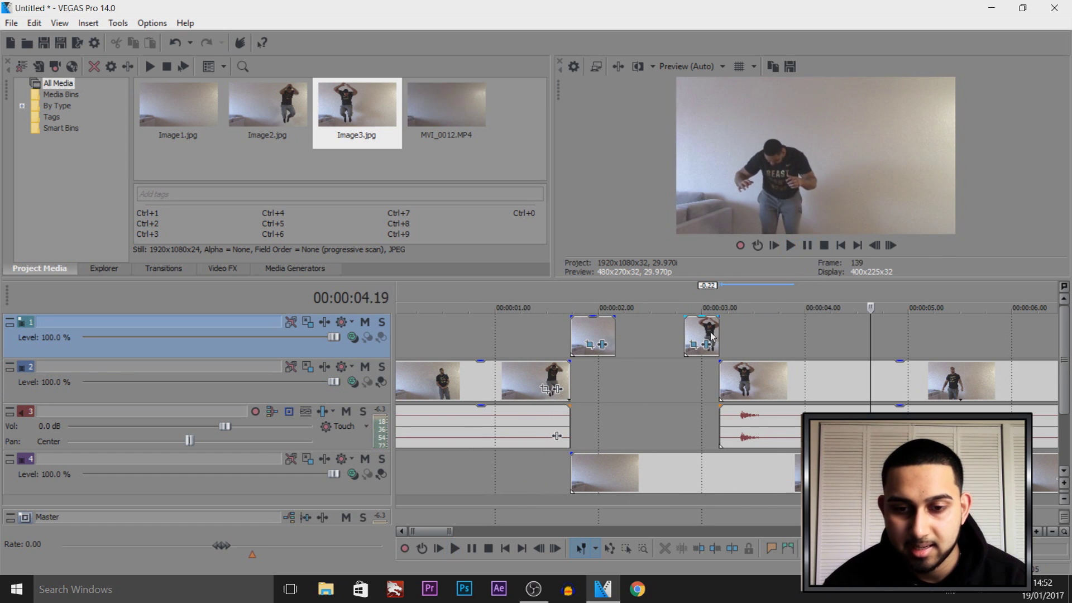
left_click(712, 381)
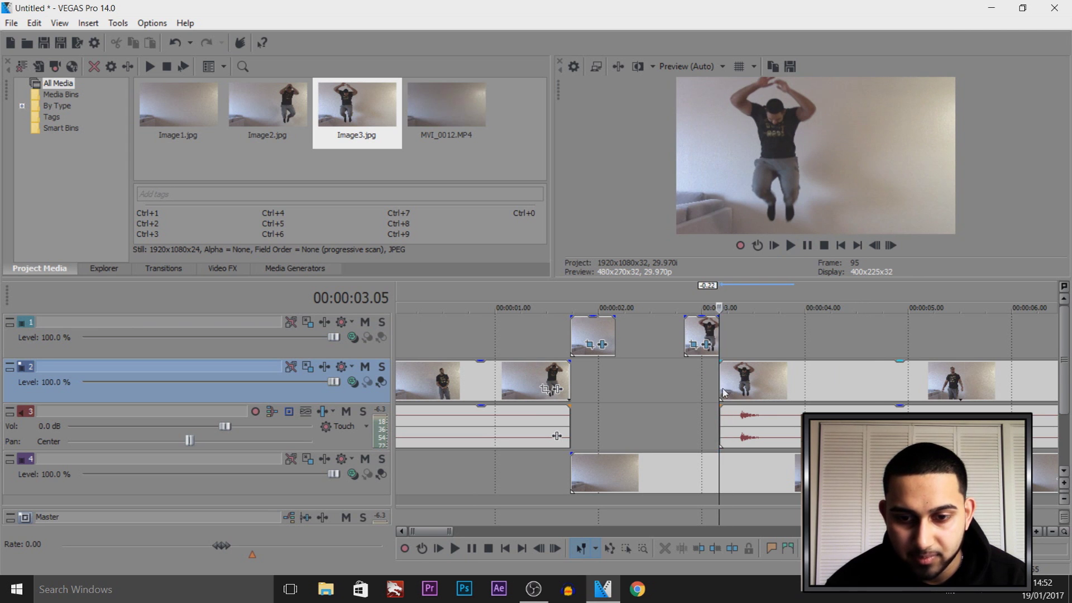
Step: Play back the cut from the track 2 jumper clip into the first freeze frame around 00:00:01.12
scroll(723, 393, "up", 5)
left_click(721, 380)
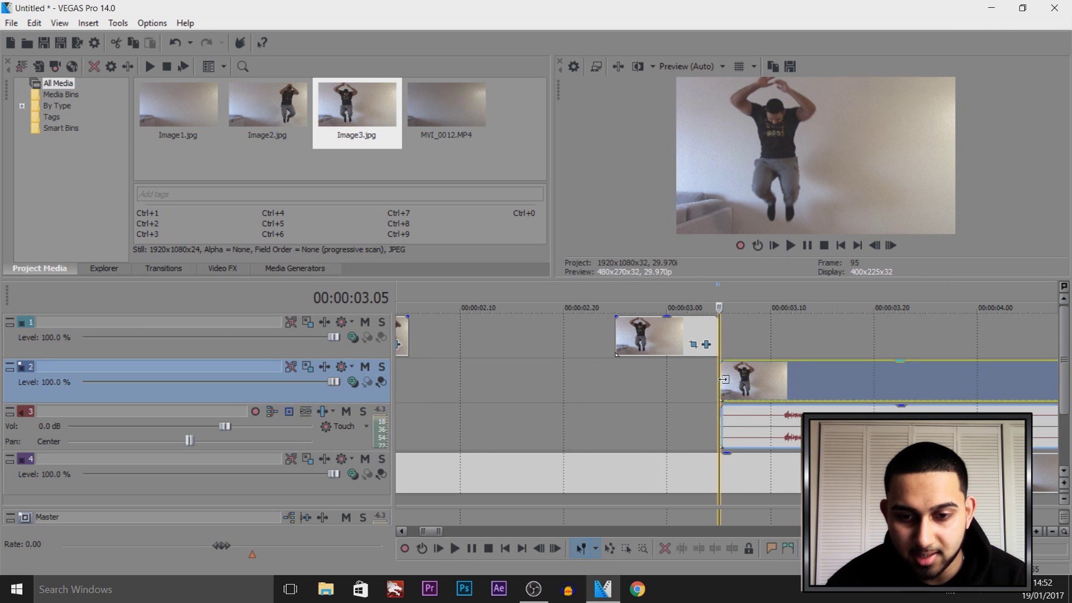
scroll(756, 380, "down", 3)
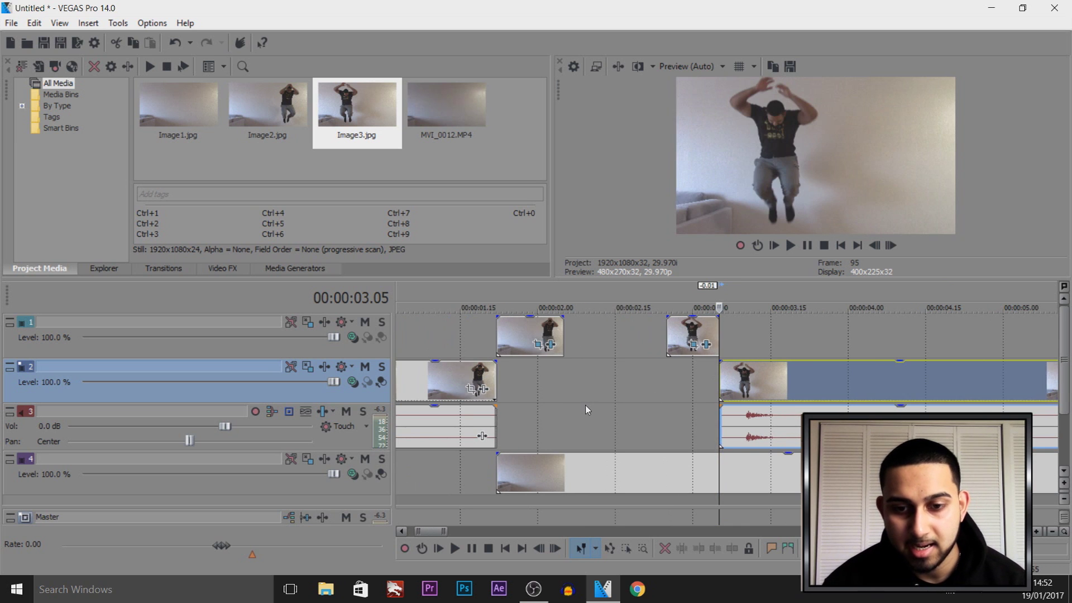
left_click(585, 404)
key("space")
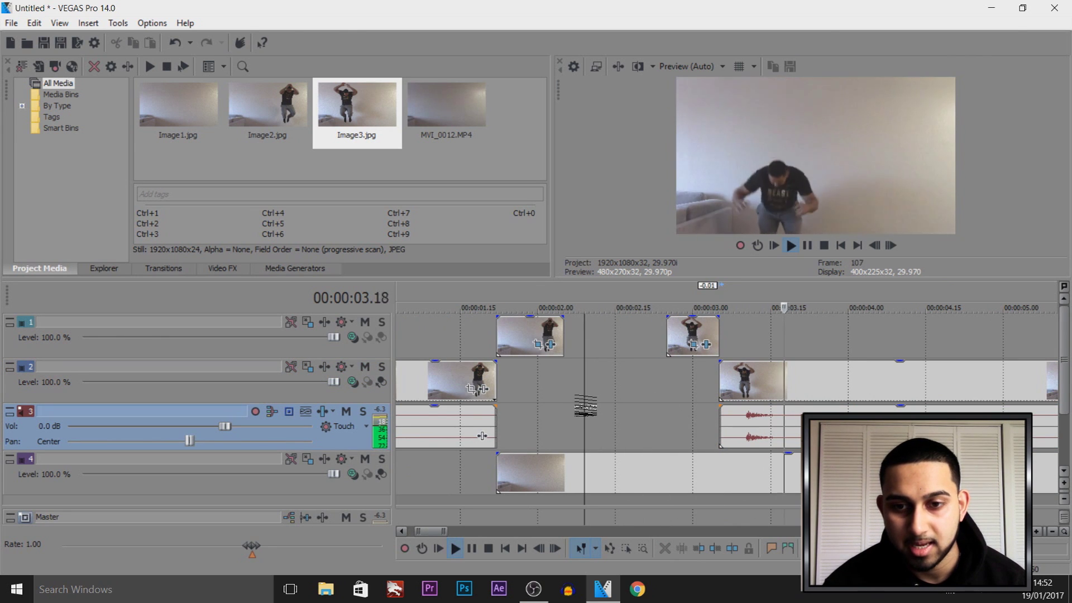
key("space")
scroll(636, 354, "down", 2)
left_click(540, 352)
key("space")
key("space")
key("Left")
key("Left")
key("Left")
key("Left")
key("Left")
key("Left")
key("Left")
key("space")
left_click(811, 245)
Step: Trim one frame off the end of the first track 2 jumper clip near 00:00:01.22
scroll(680, 399, "up", 6)
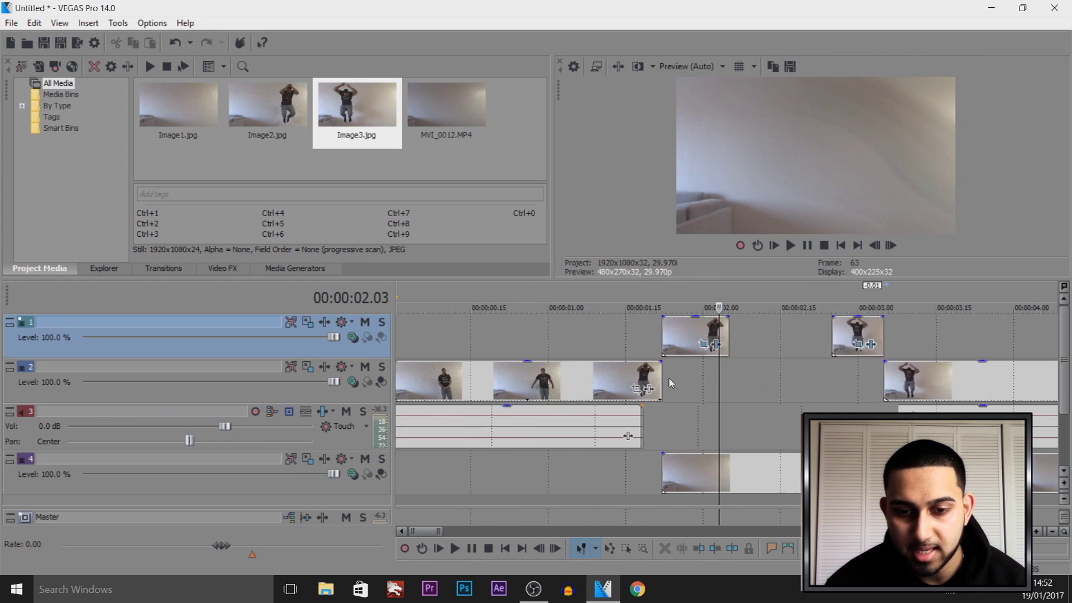
left_click(680, 400)
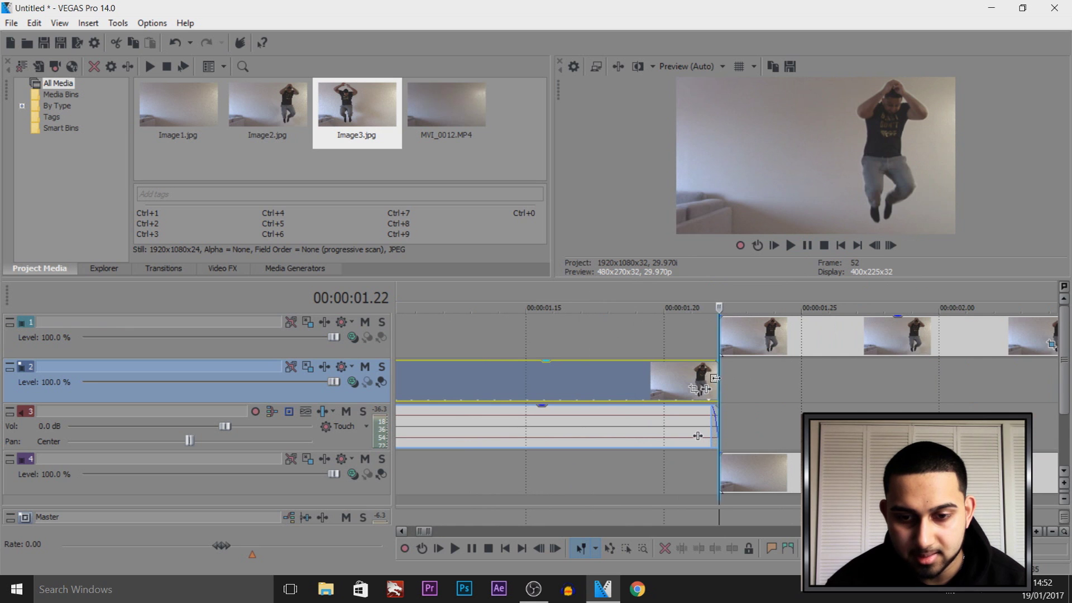
left_click_drag(716, 378, 700, 380)
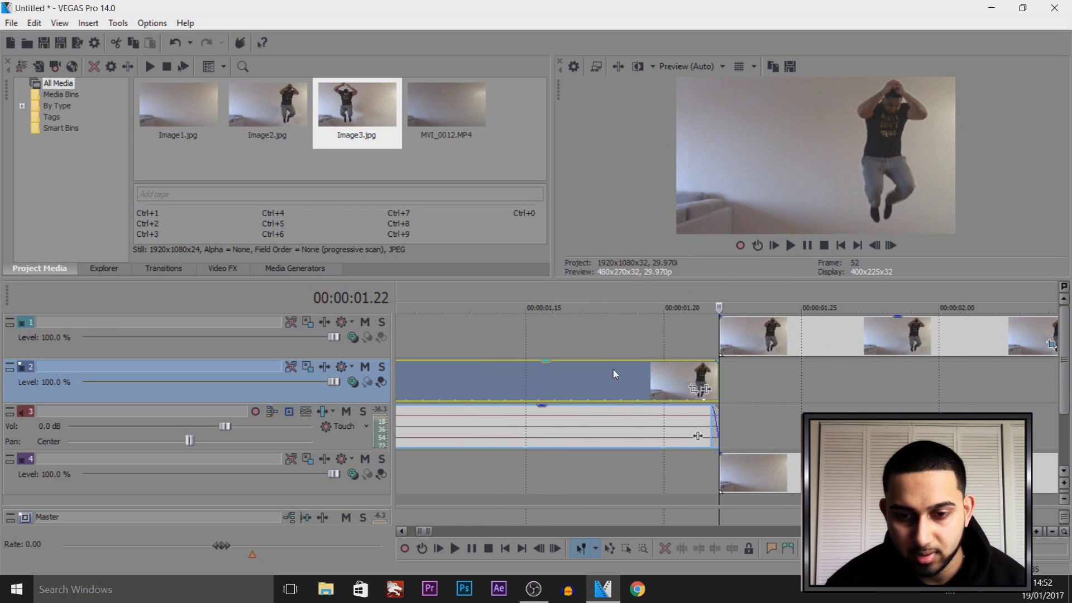
Step: Replay the edit from 00:00:01.04 through both masked freeze frames into the resumed jump clip
scroll(640, 383, "down", 5)
left_click(673, 344)
scroll(710, 350, "down", 4)
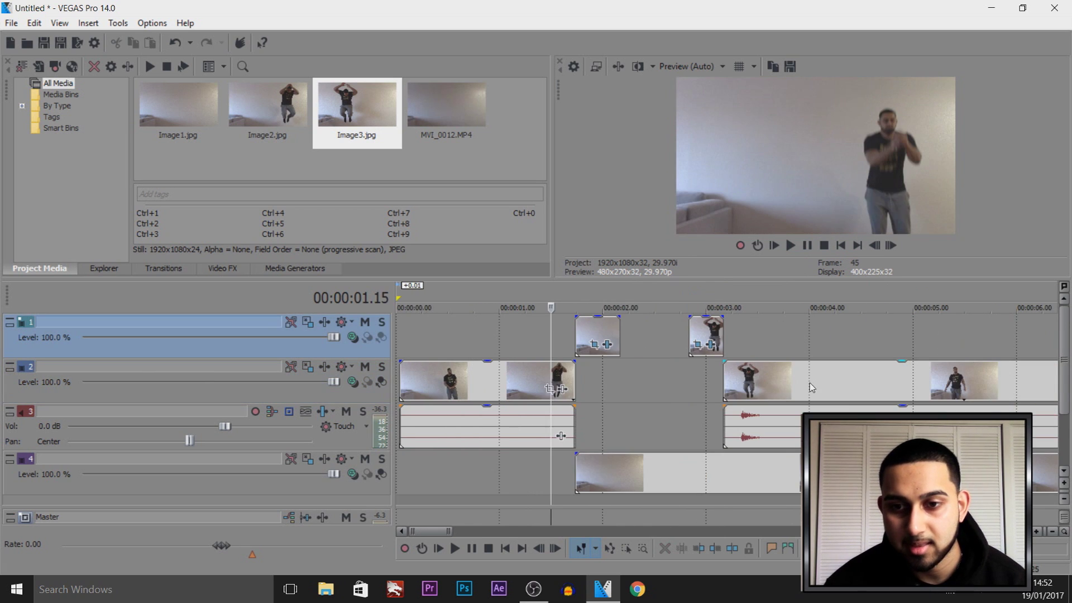
key("space")
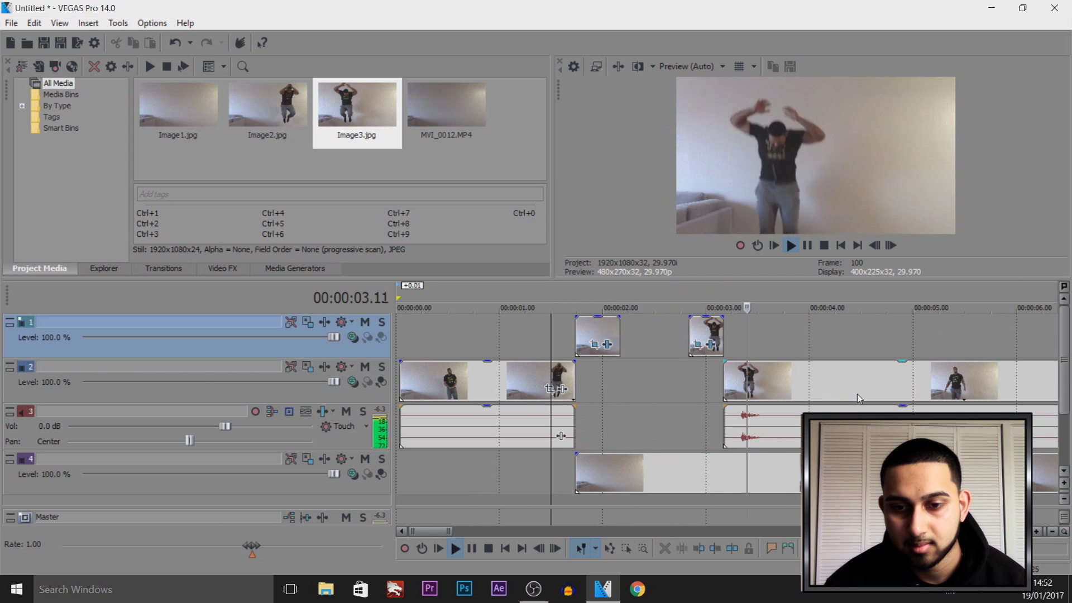
scroll(857, 394, "down", 4)
key("space")
left_click(441, 302)
key("space")
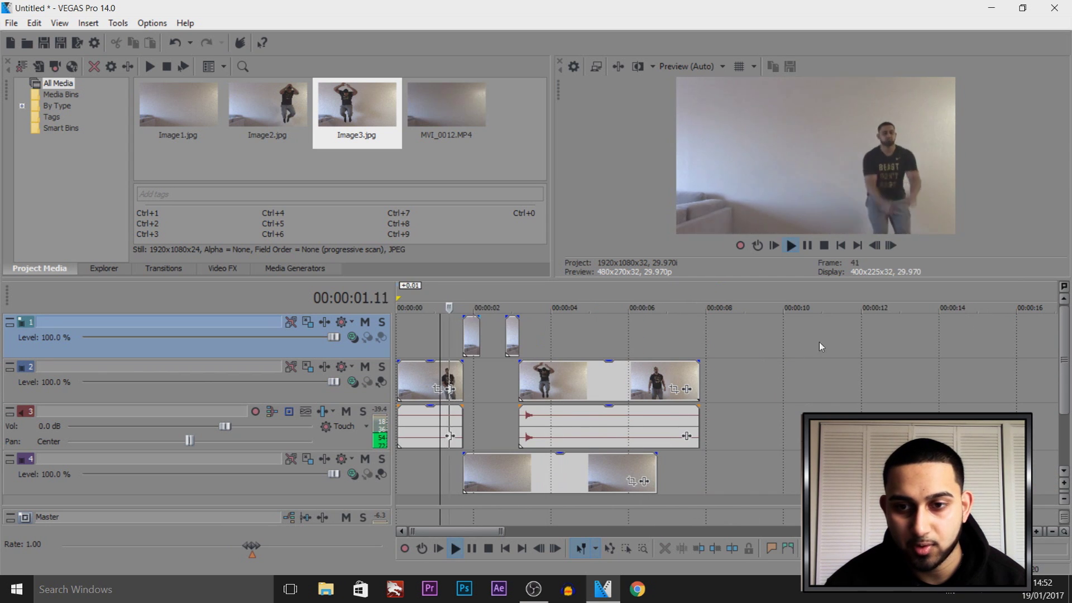
left_click(807, 246)
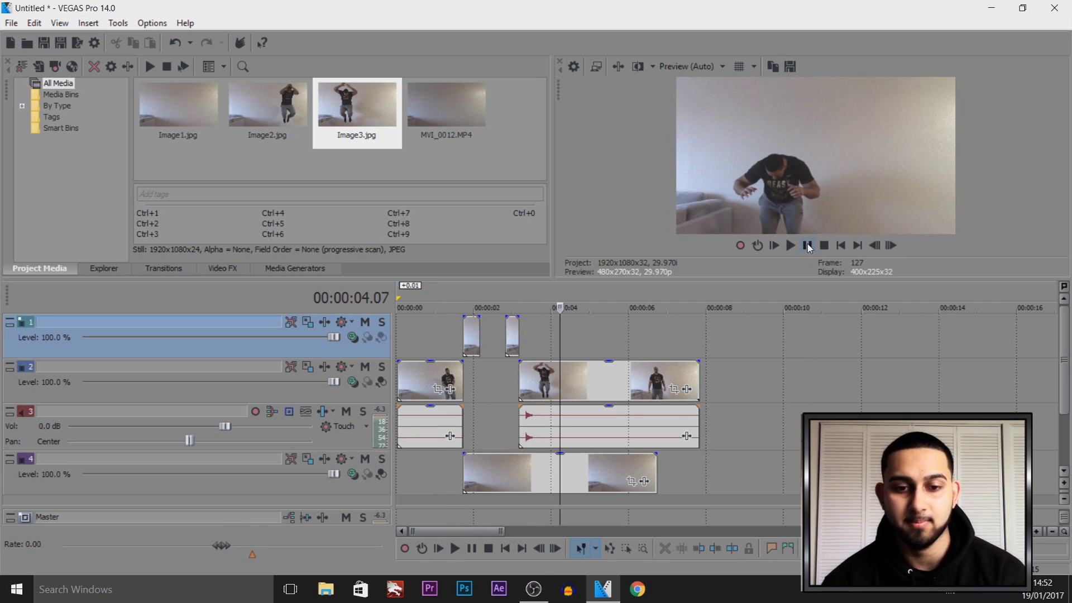